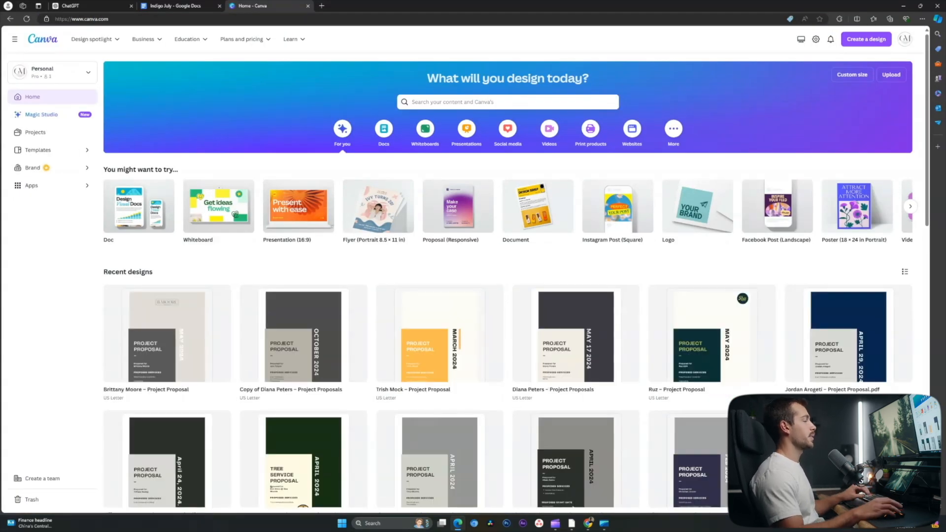
# - Search Canva for 'profile picture' and customize the Black White Minimalist Business Twitter Profile Picture template
pyautogui.click(492, 102)
pyautogui.write('profile picture')
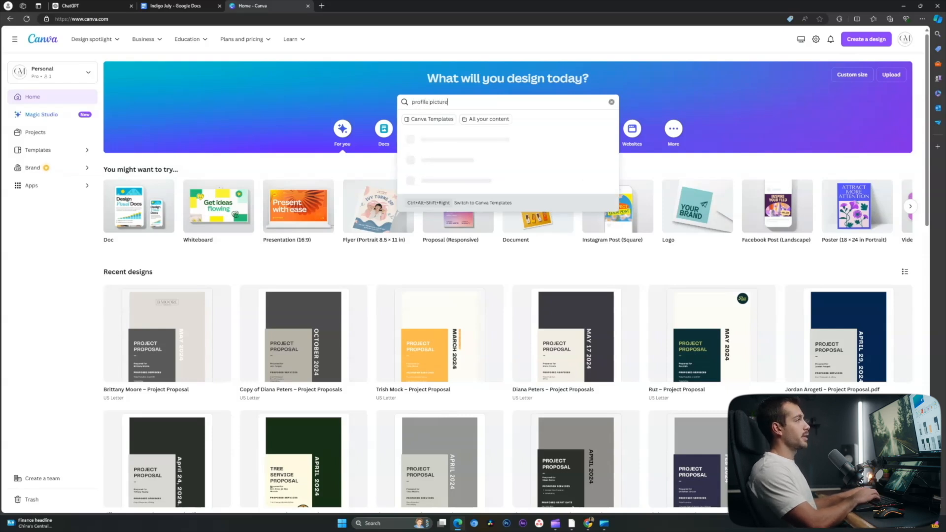
pyautogui.press('Return')
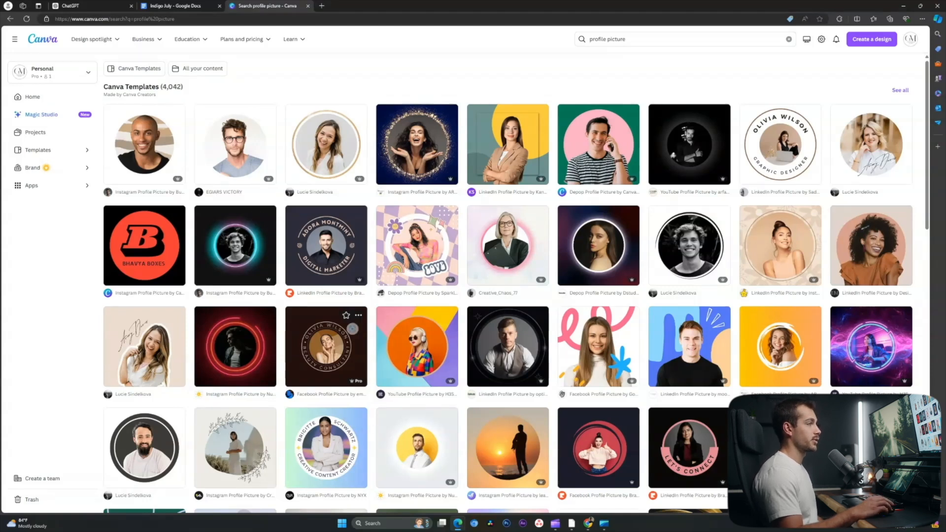
pyautogui.click(689, 246)
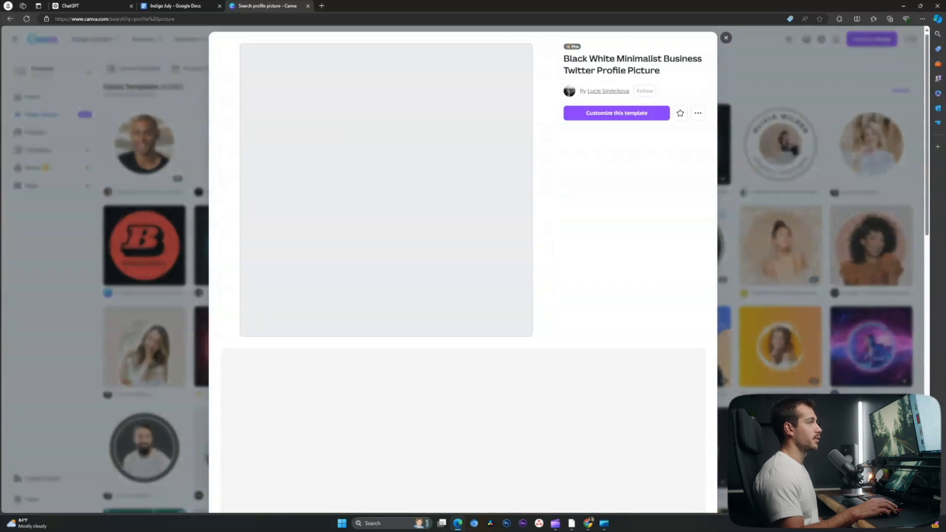
pyautogui.click(616, 112)
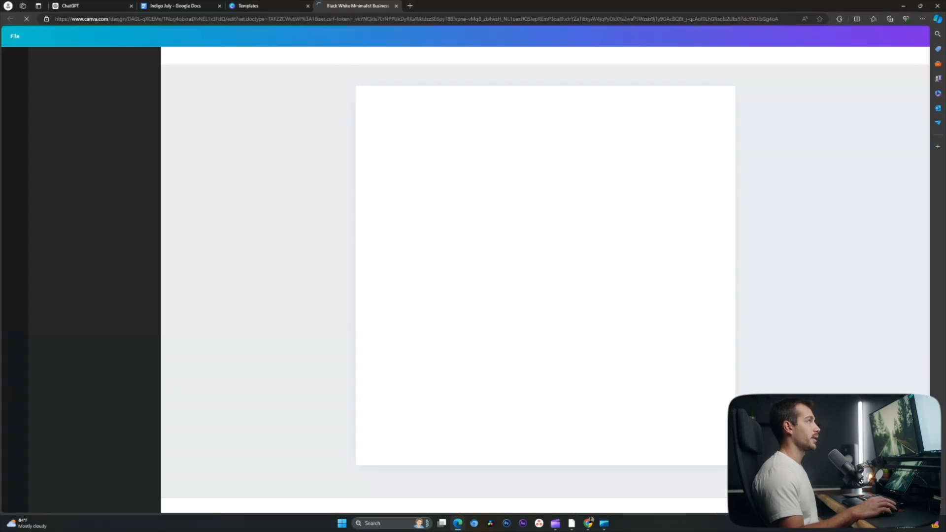
# - Upload the headshot from the Desktop Work folder and drop it into the circular photo frame
pyautogui.click(546, 277)
pyautogui.click(15, 87)
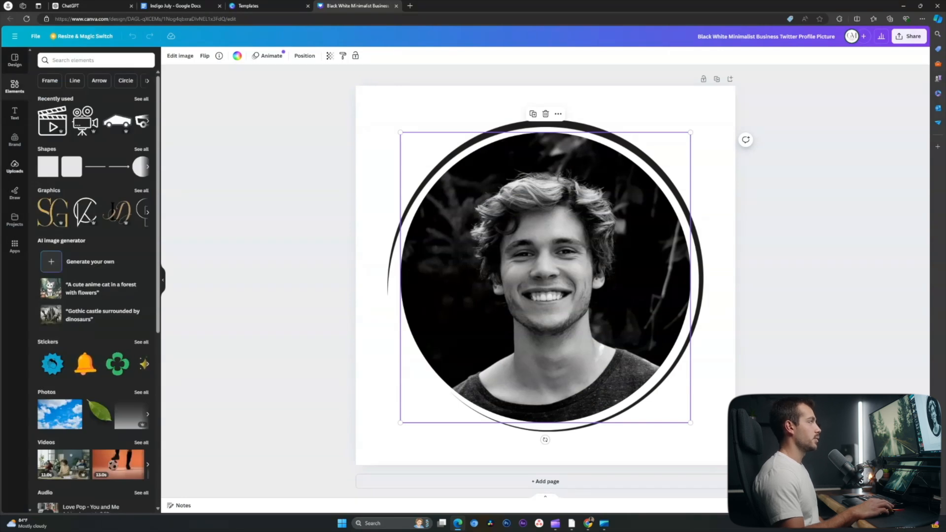
pyautogui.click(15, 166)
pyautogui.click(88, 78)
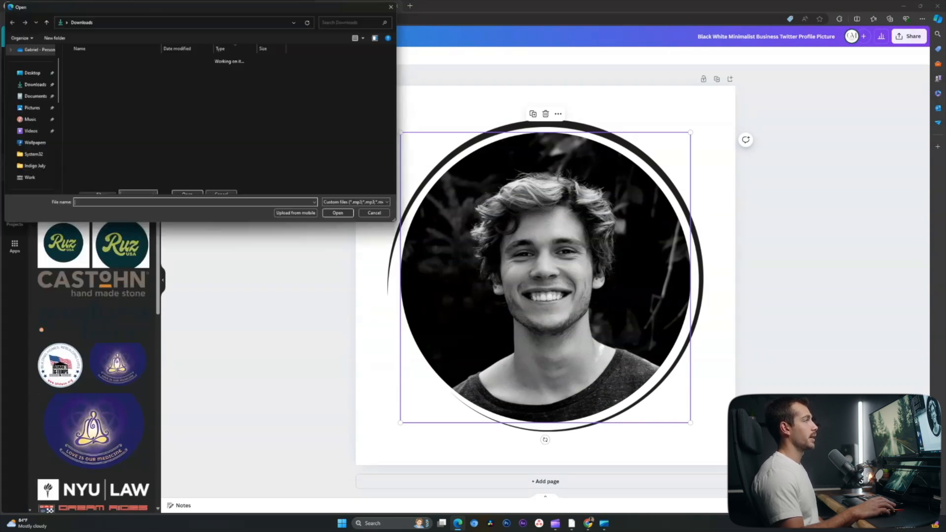
pyautogui.click(31, 99)
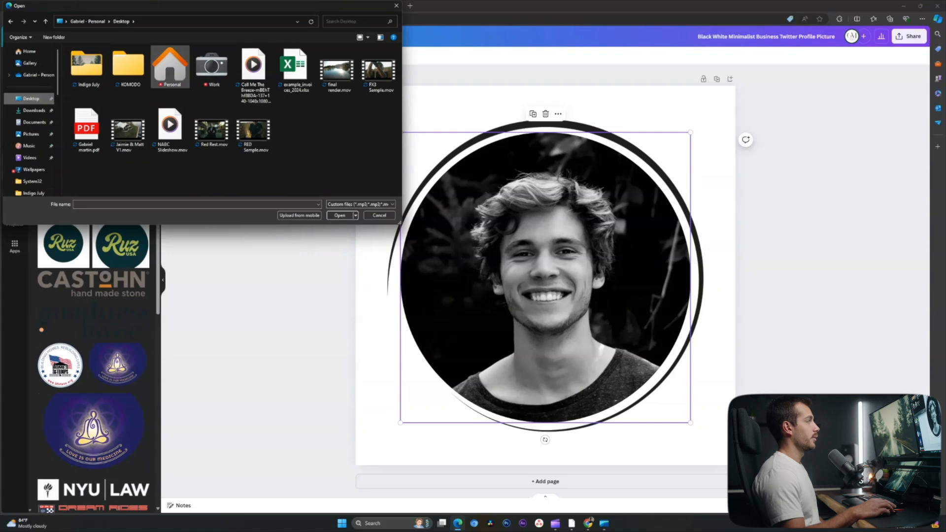
pyautogui.doubleClick(212, 69)
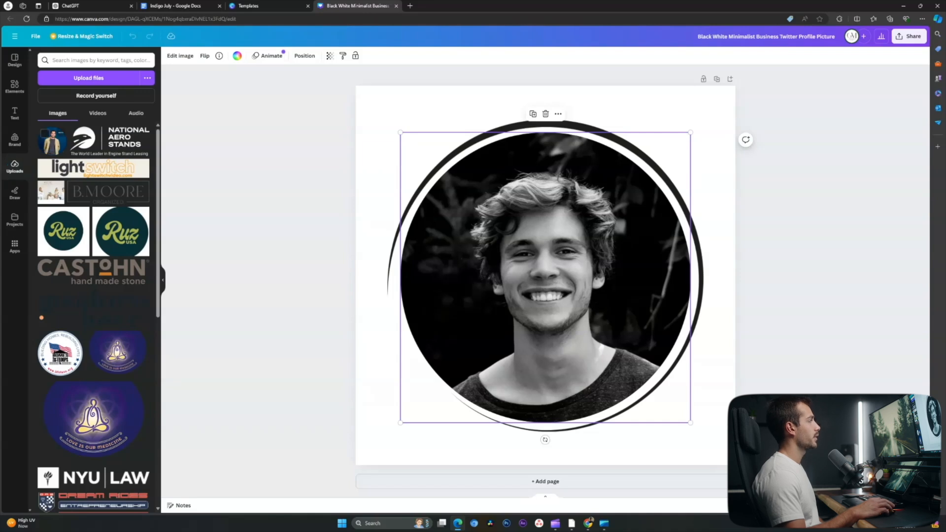
pyautogui.moveTo(52, 143); pyautogui.dragTo(577, 362)
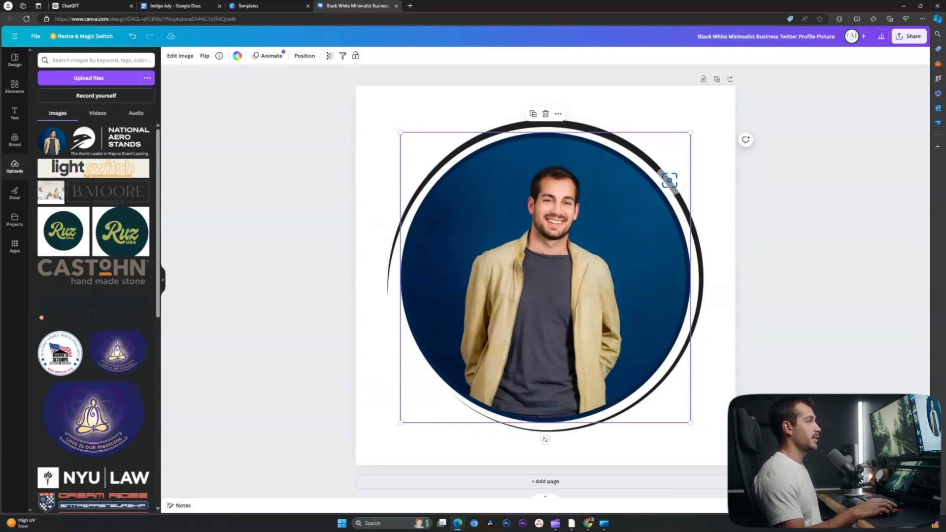
# - Crop the headshot, tilting it slightly and zooming in to fill the circle
pyautogui.click(670, 180)
pyautogui.click(97, 60)
pyautogui.click(140, 61)
pyautogui.click(97, 60)
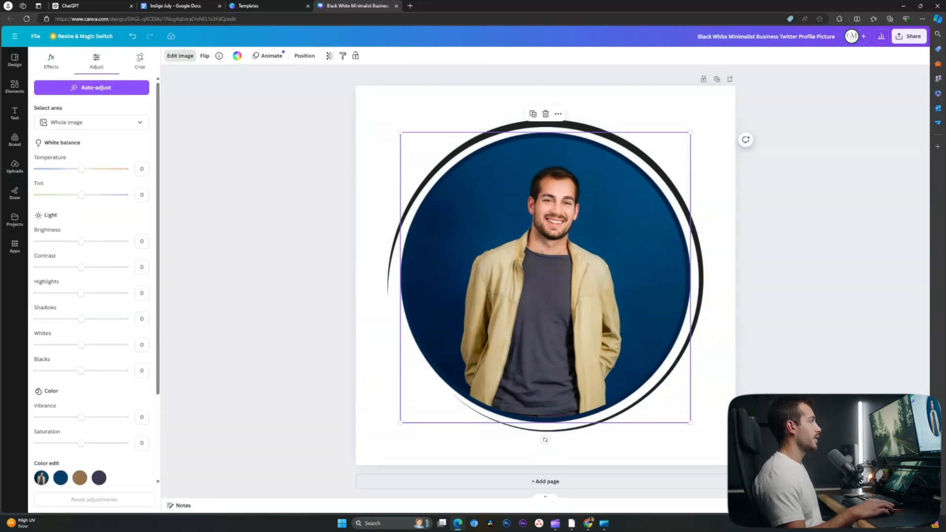
pyautogui.click(140, 61)
pyautogui.moveTo(73, 137); pyautogui.dragTo(72, 137)
pyautogui.moveTo(345, 112); pyautogui.dragTo(382, 144)
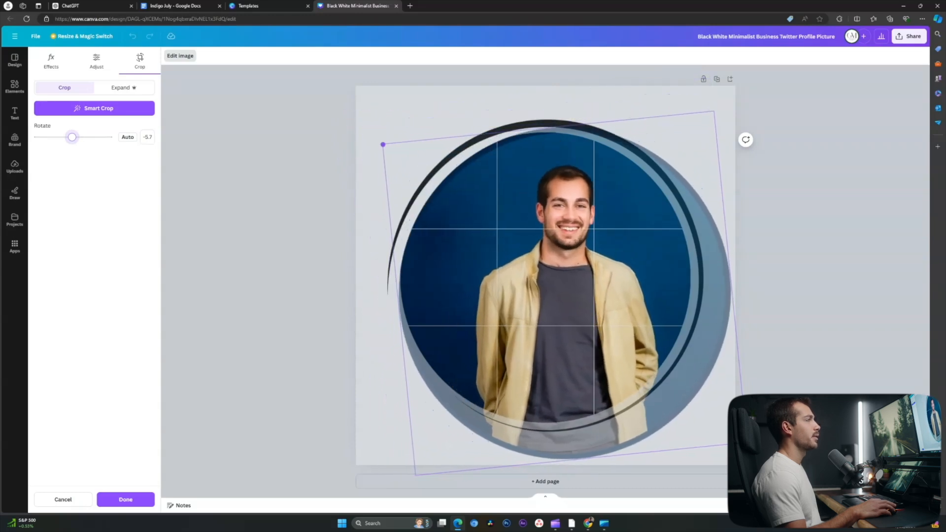
pyautogui.click(125, 500)
pyautogui.press('Escape')
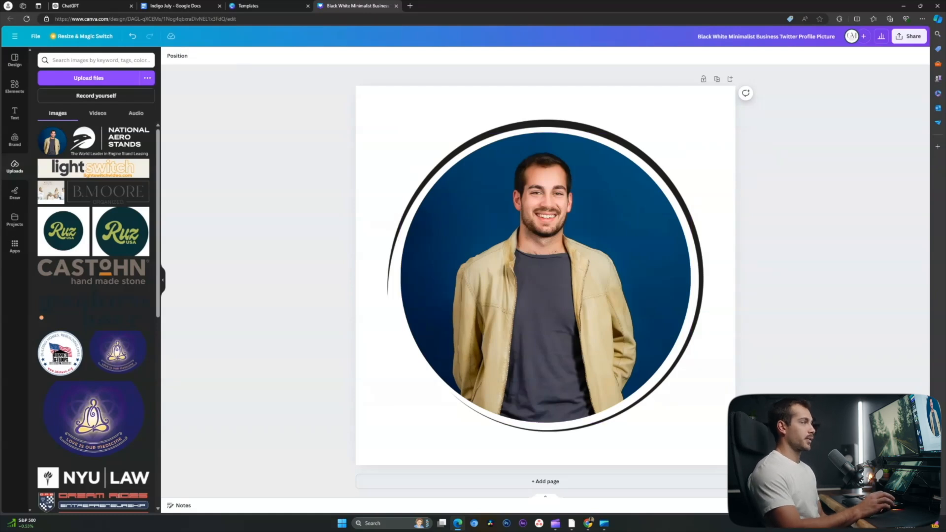
# - Add a blank second page, search Elements for 'instagram' and launch the Brandfetch app
pyautogui.click(545, 481)
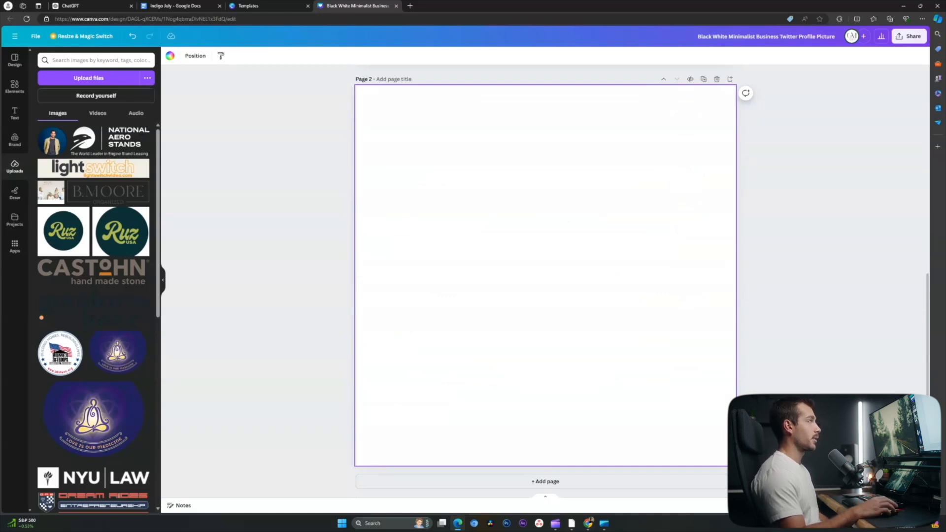
pyautogui.click(15, 86)
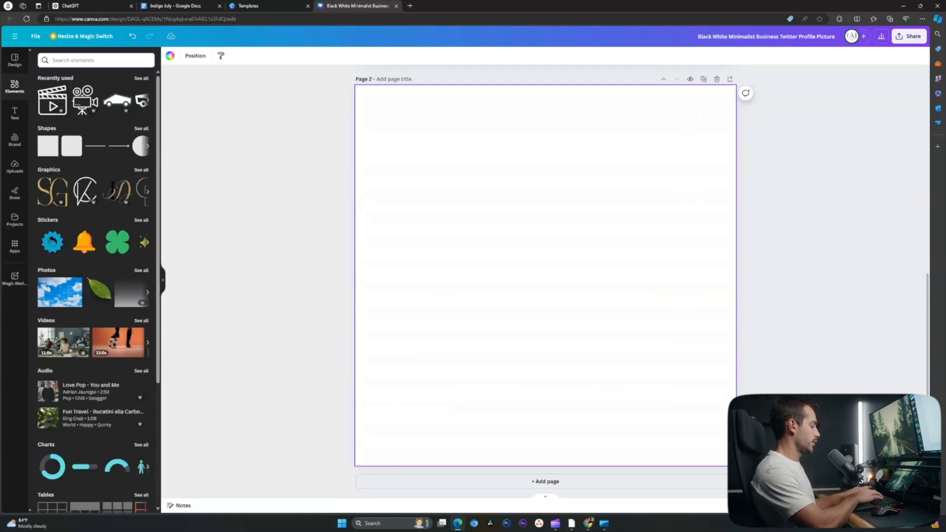
pyautogui.write('instagram')
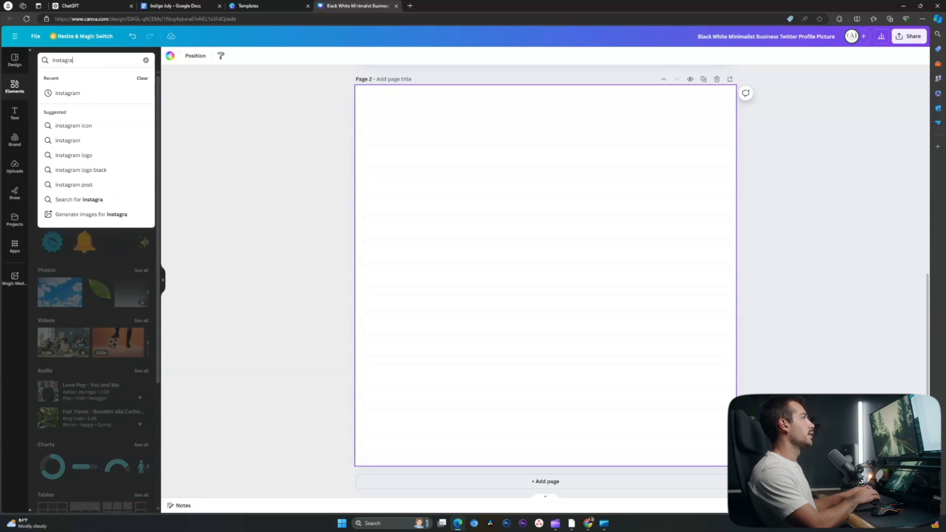
pyautogui.press('Return')
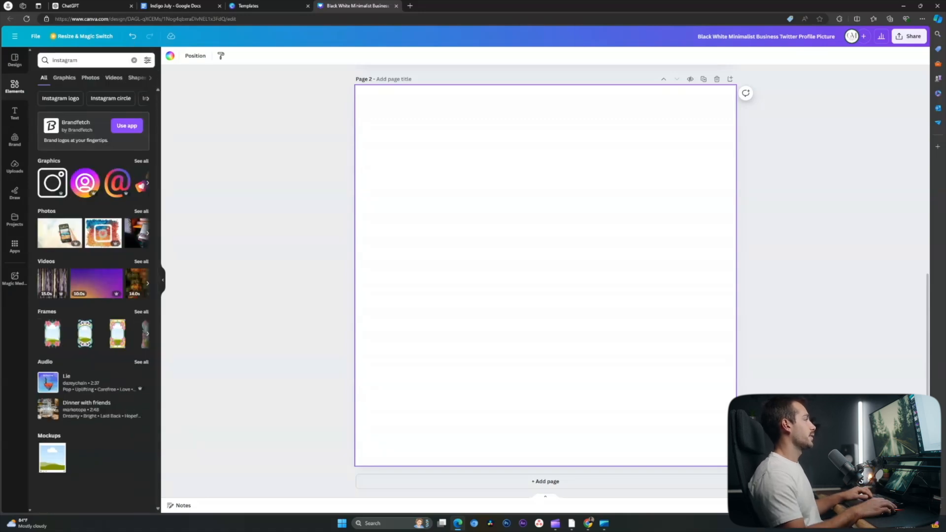
pyautogui.click(52, 183)
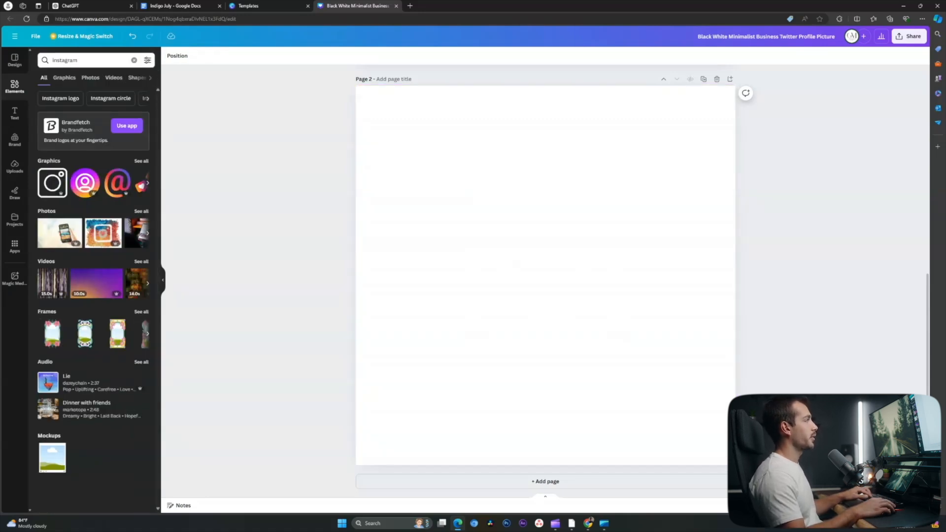
pyautogui.click(127, 125)
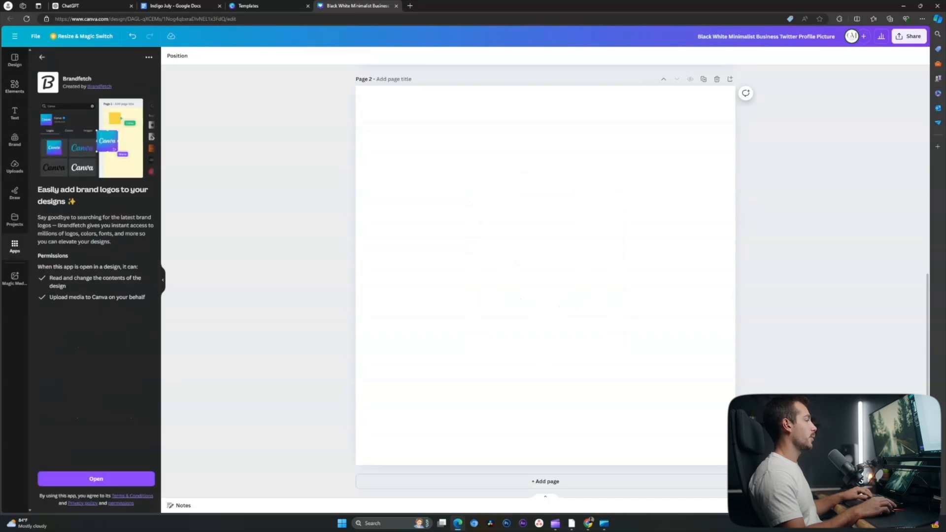
pyautogui.click(109, 479)
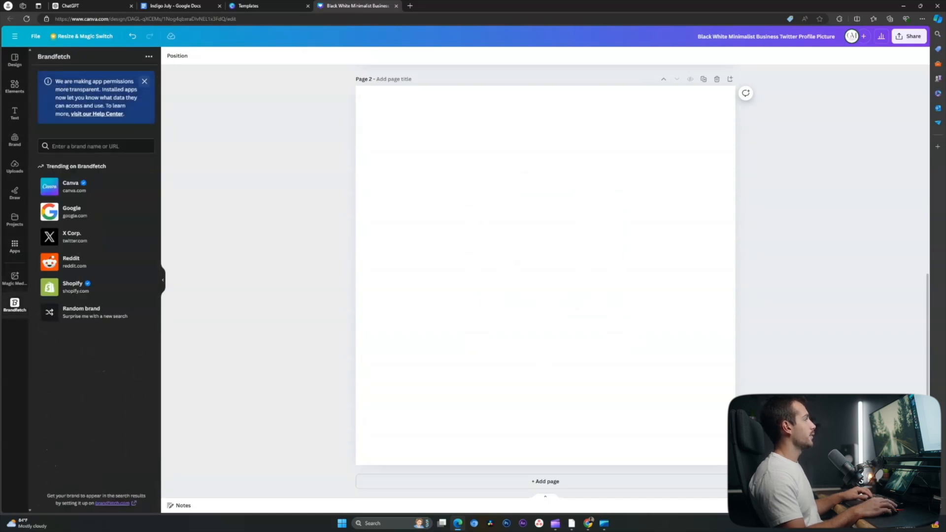
# - Fetch the gradient Instagram logo from 'instagram.com' in Brandfetch and center it on page 2
pyautogui.click(93, 82)
pyautogui.write('instagram.com')
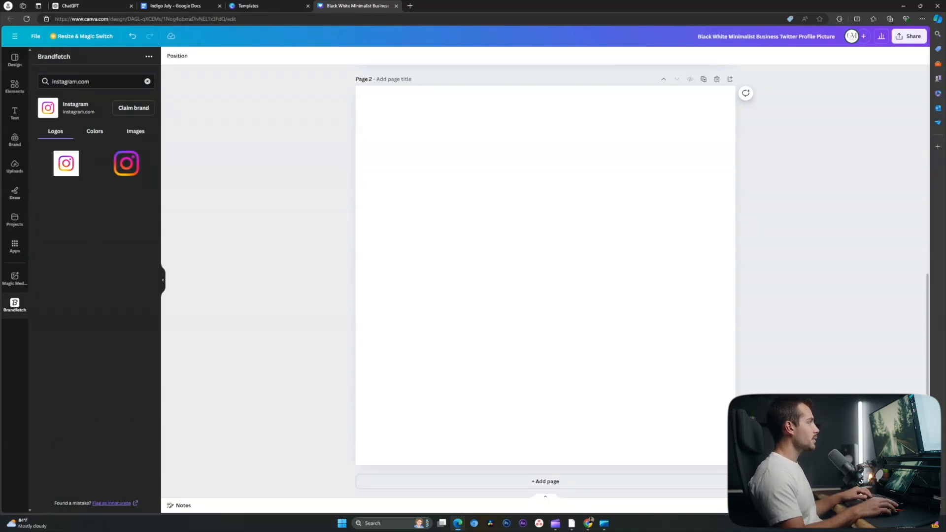
pyautogui.click(127, 163)
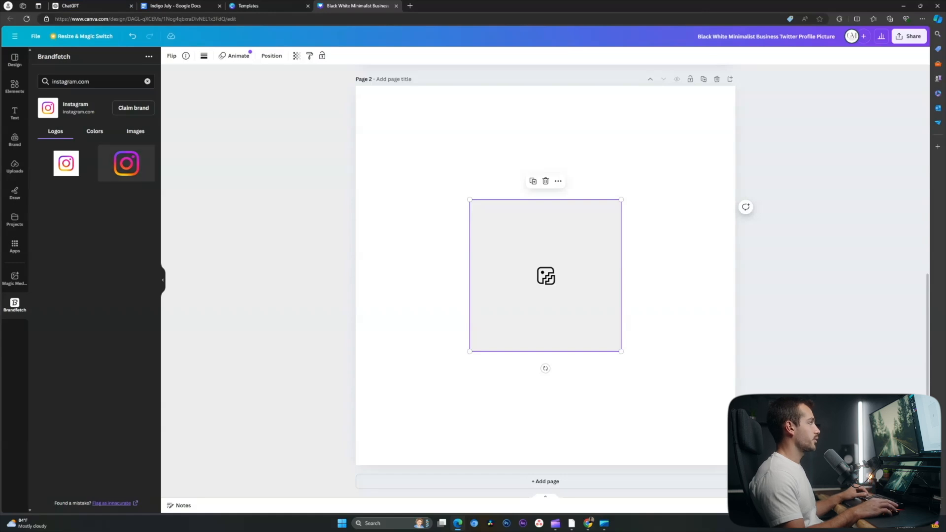
pyautogui.click(66, 163)
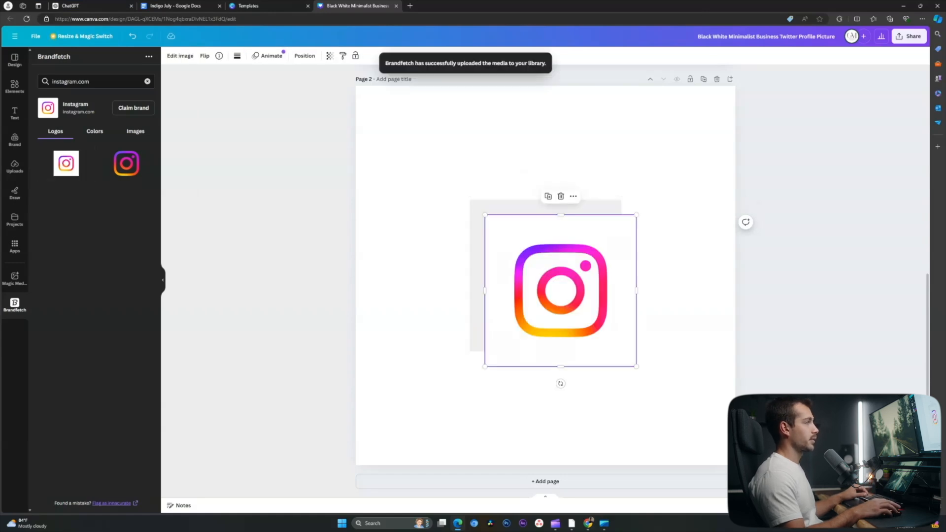
pyautogui.click(296, 246)
pyautogui.moveTo(561, 291); pyautogui.dragTo(546, 275)
pyautogui.click(783, 305)
# - Add a blank third page and search Brandfetch for the YouTube logo
pyautogui.click(545, 481)
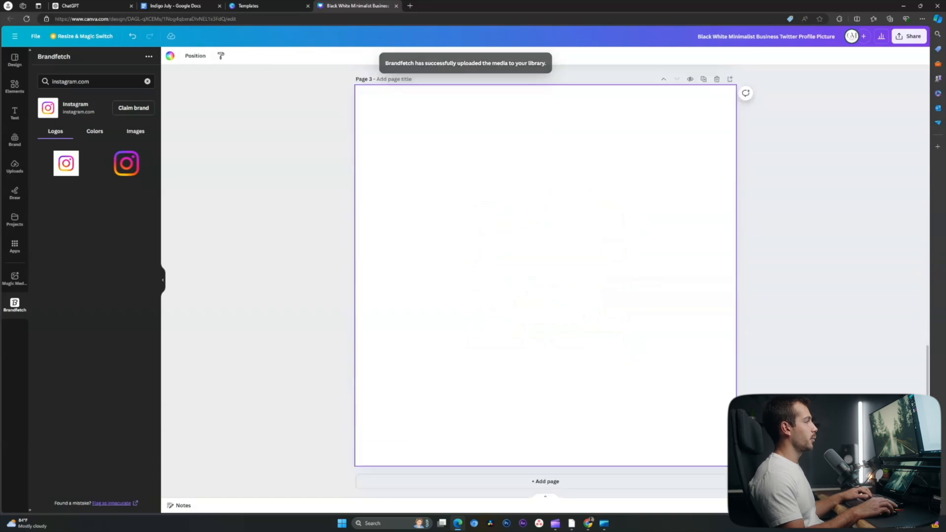
pyautogui.click(147, 81)
pyautogui.write('you')
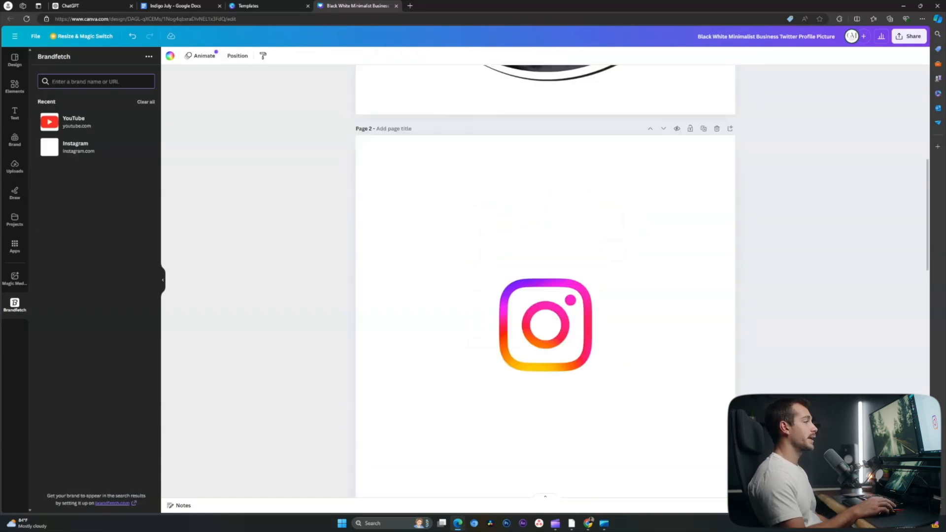
# - Turn on margin guides from the File settings
pyautogui.scroll(-6, 545, 281)
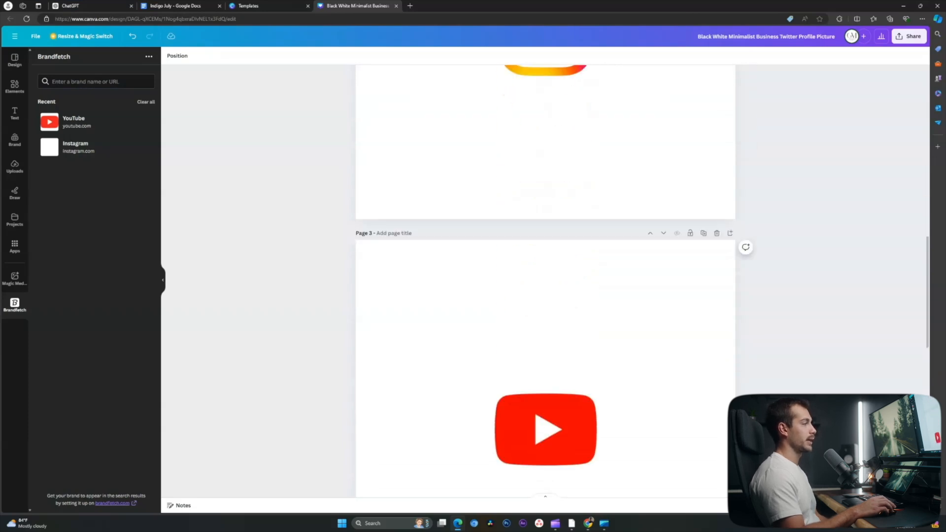
pyautogui.scroll(-6, 546, 280)
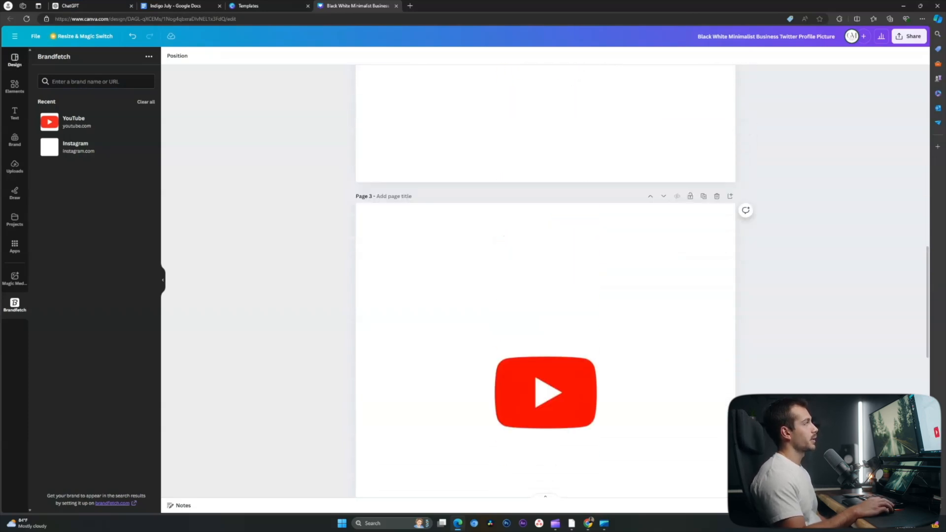
pyautogui.click(36, 36)
pyautogui.moveTo(74, 130)
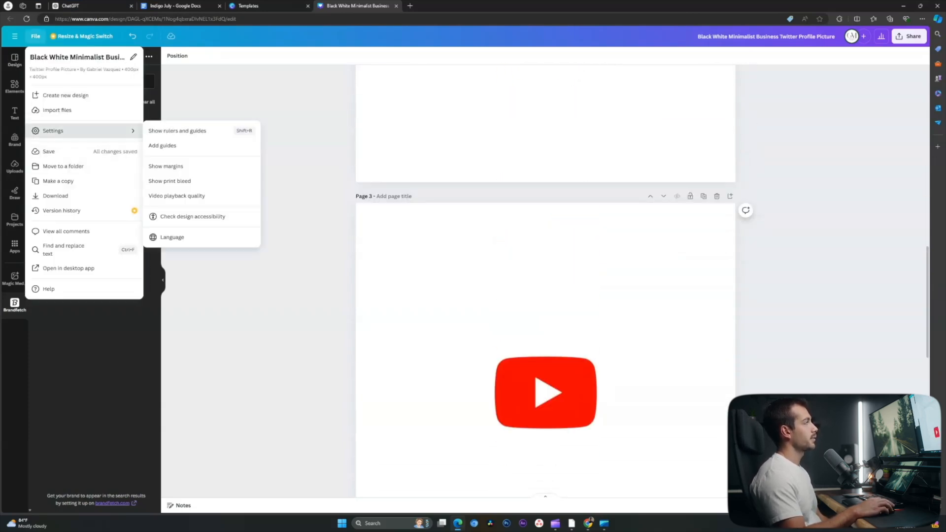
pyautogui.click(165, 166)
# - Put the Instagram logo in a circle frame on page 2, enlarged to the margins
pyautogui.scroll(6, 545, 280)
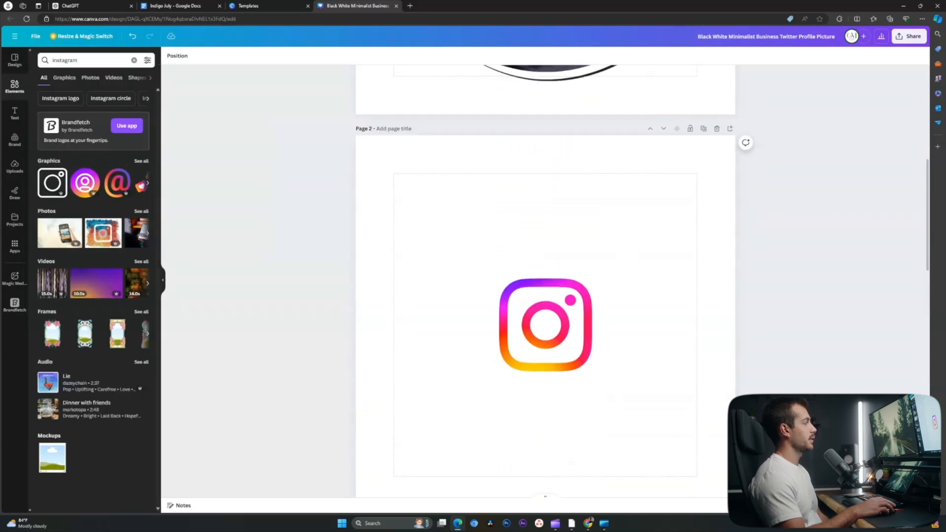
pyautogui.click(134, 60)
pyautogui.click(121, 80)
pyautogui.moveTo(54, 277); pyautogui.dragTo(627, 323)
pyautogui.moveTo(514, 325); pyautogui.dragTo(534, 313)
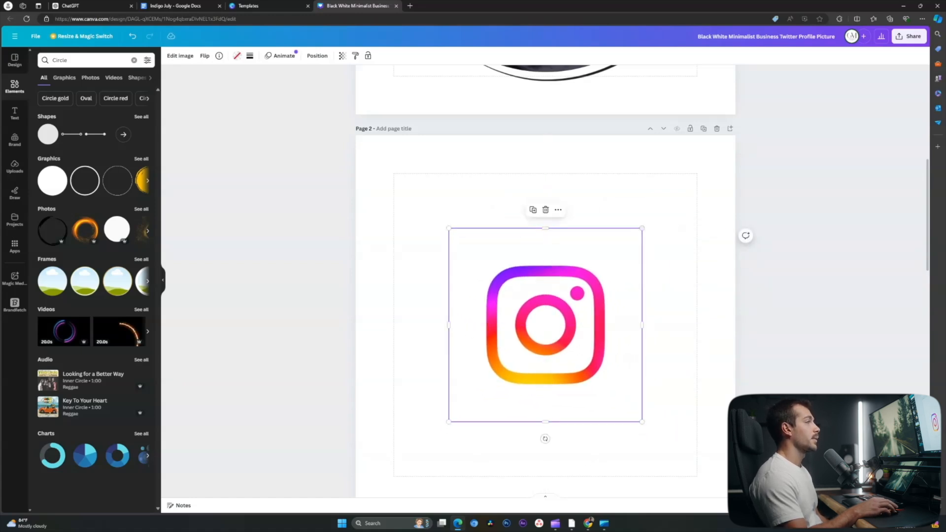
pyautogui.moveTo(642, 228); pyautogui.dragTo(698, 173)
pyautogui.scroll(-2, 542, 296)
pyautogui.moveTo(449, 311); pyautogui.dragTo(395, 364)
pyautogui.scroll(1, 542, 296)
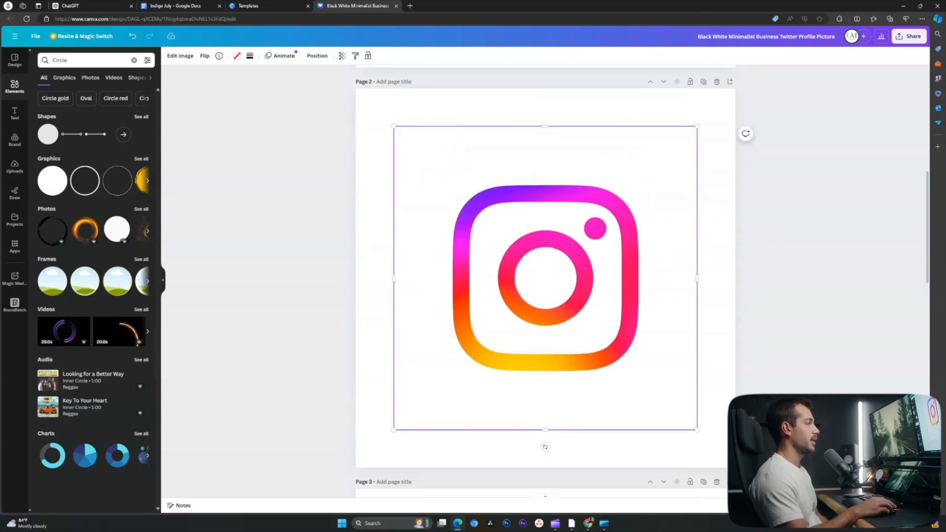
# - Put the YouTube logo in a circle frame on page 3, stretched to the margins
pyautogui.scroll(-4, 542, 296)
pyautogui.scroll(-3, 545, 281)
pyautogui.moveTo(52, 280); pyautogui.dragTo(489, 372)
pyautogui.moveTo(545, 281)
pyautogui.mouseDown()
pyautogui.moveTo(488, 367)
pyautogui.moveTo(545, 275)
pyautogui.mouseUp()
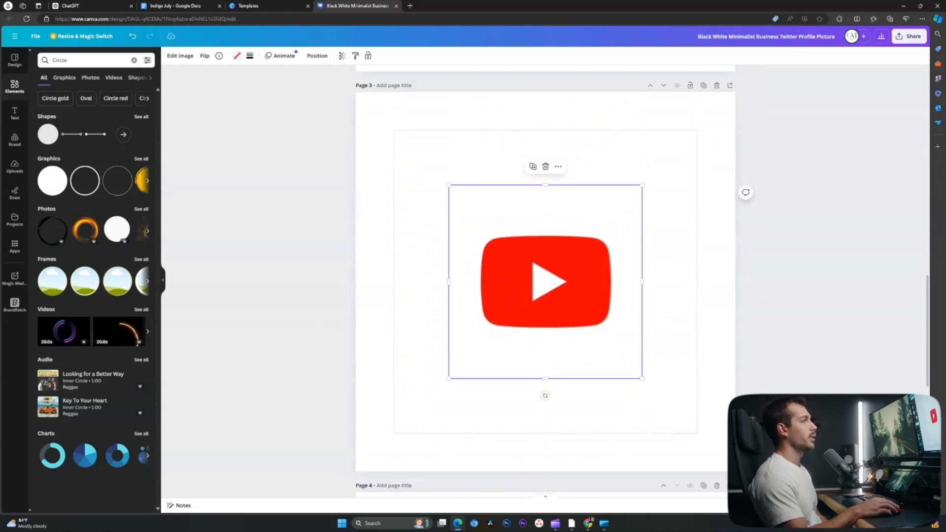
pyautogui.moveTo(642, 185); pyautogui.dragTo(696, 130)
pyautogui.moveTo(449, 379); pyautogui.dragTo(394, 433)
pyautogui.scroll(15, 546, 281)
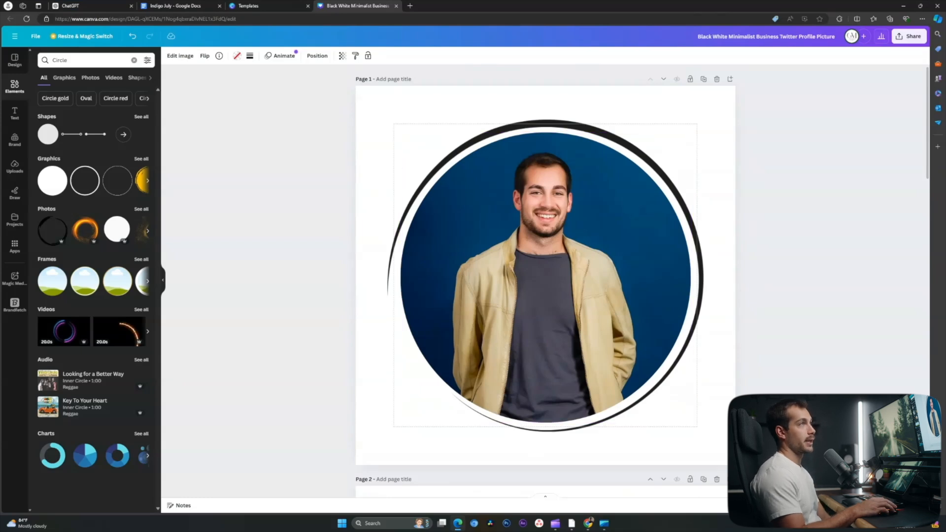
# - Download pages 1–3 as 800 × 800 px PNGs, excluding page 4, then minimize the browser
pyautogui.click(909, 36)
pyautogui.click(838, 232)
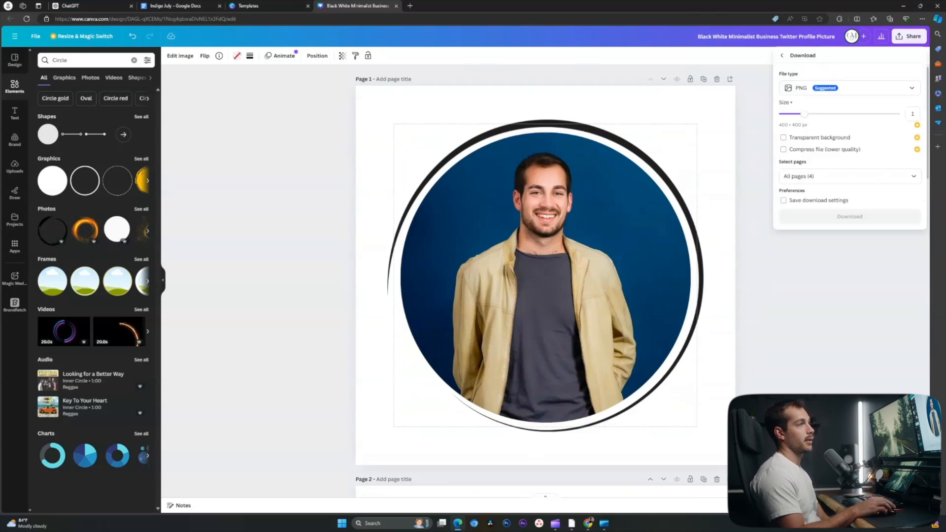
pyautogui.click(847, 176)
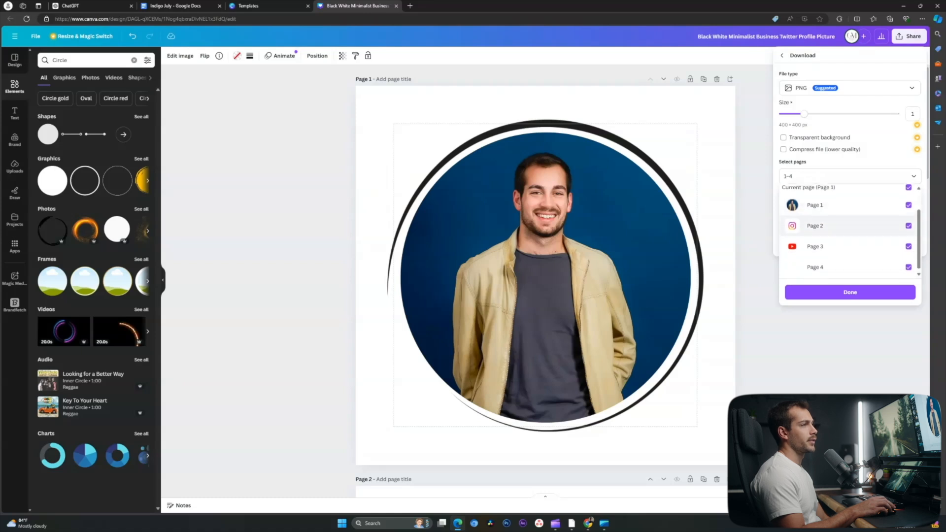
pyautogui.click(908, 265)
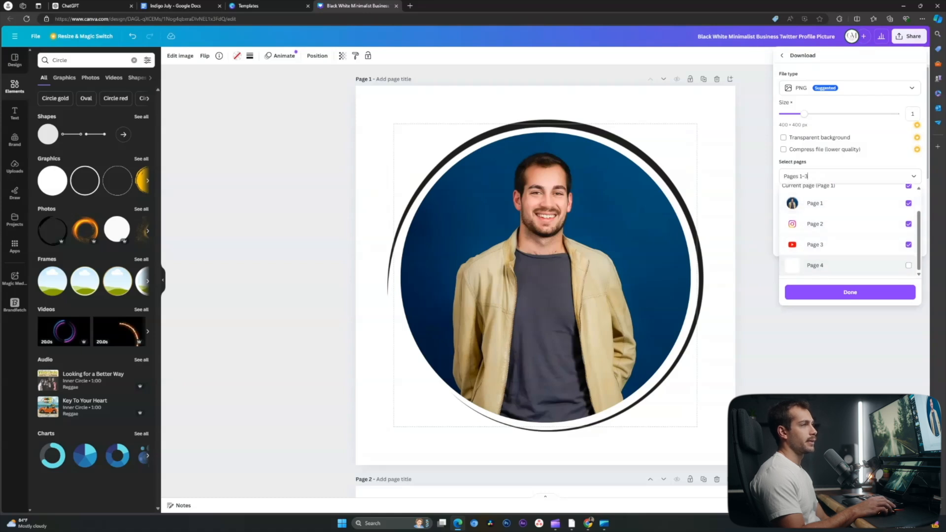
pyautogui.click(850, 292)
pyautogui.moveTo(804, 114); pyautogui.dragTo(847, 114)
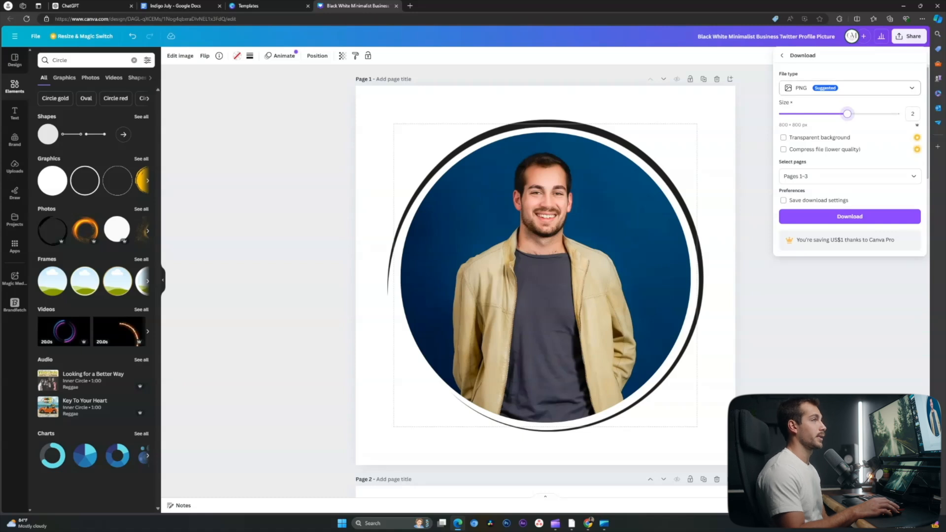
pyautogui.click(850, 217)
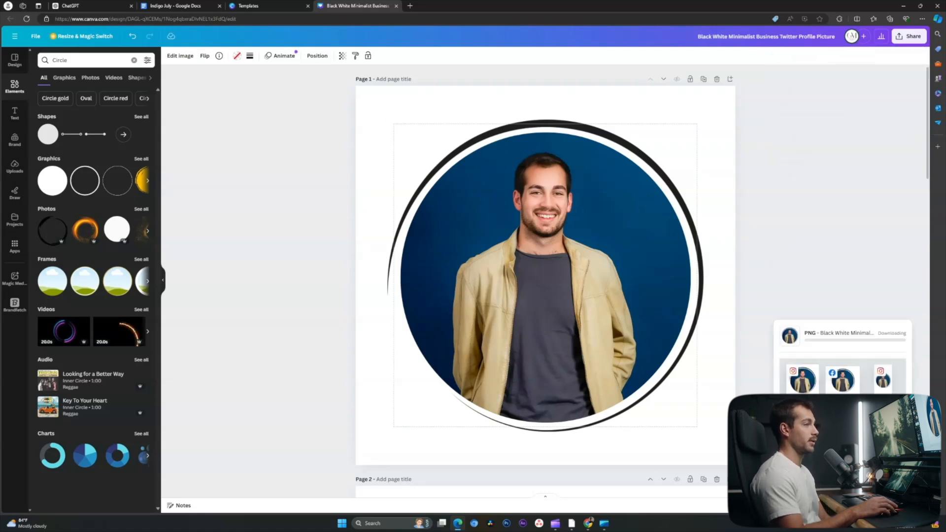
pyautogui.click(903, 6)
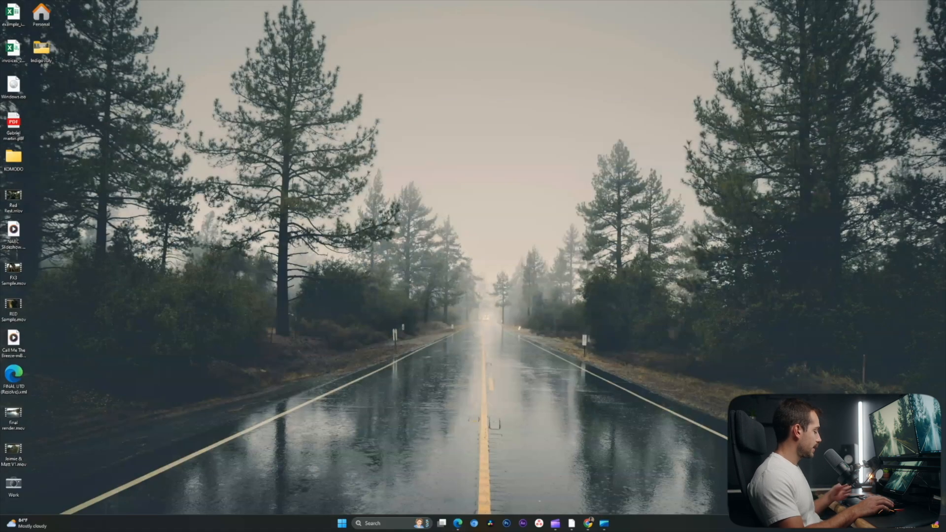
# - Extract the downloaded Canva zip from Downloads onto the Desktop and close Explorer
pyautogui.press('super+e')
pyautogui.click(297, 238)
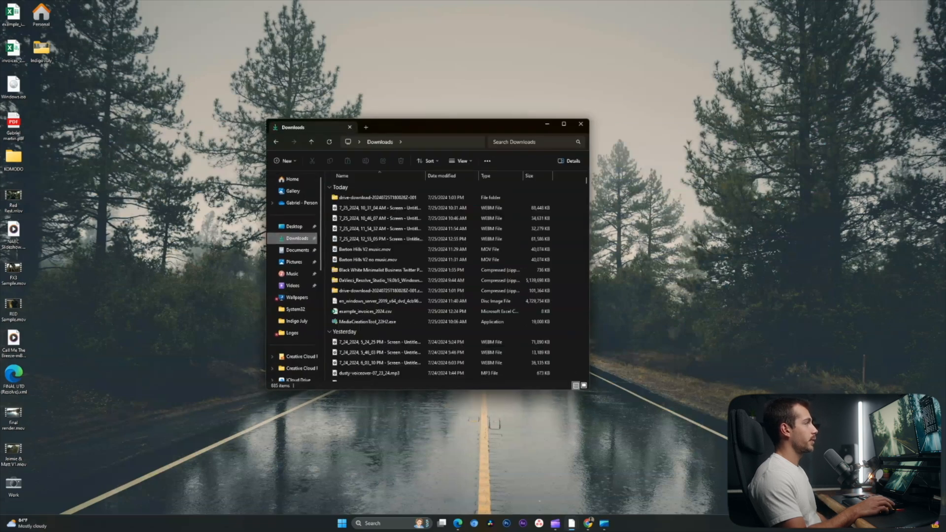
pyautogui.doubleClick(377, 197)
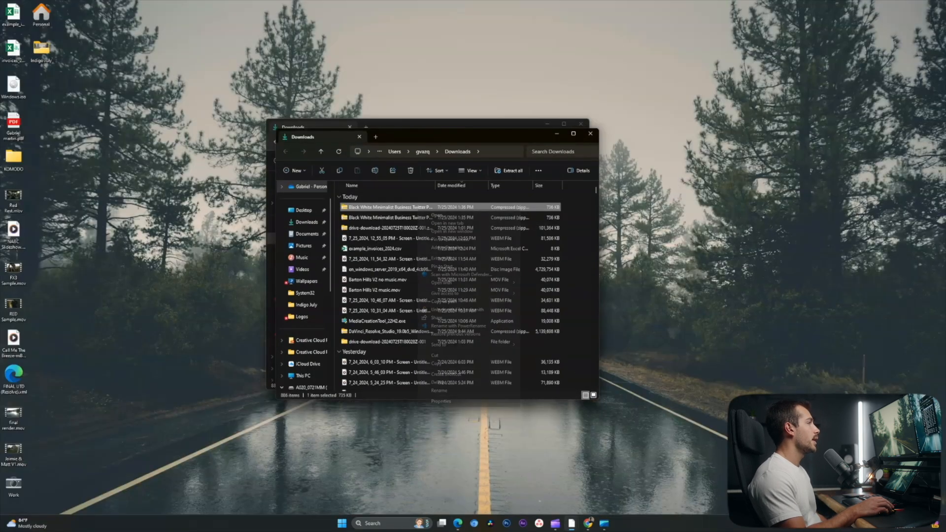
pyautogui.rightClick(419, 209)
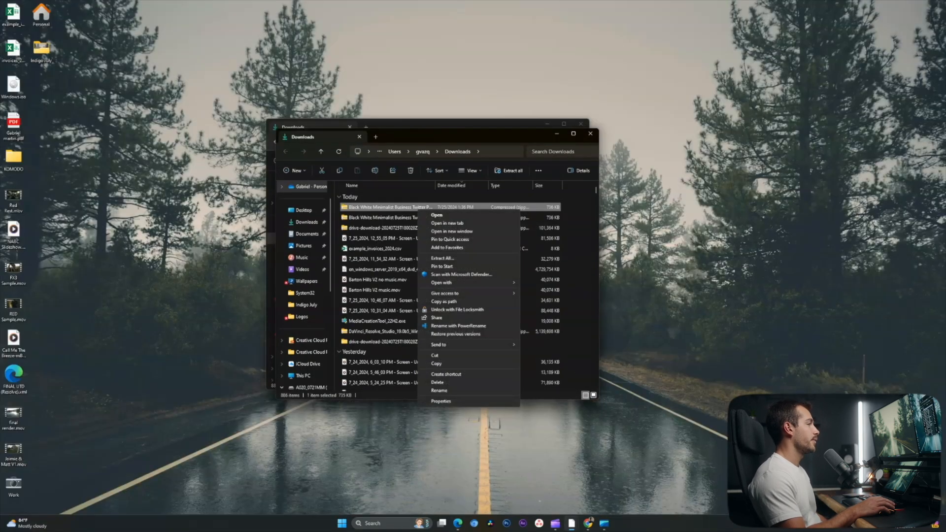
pyautogui.click(442, 258)
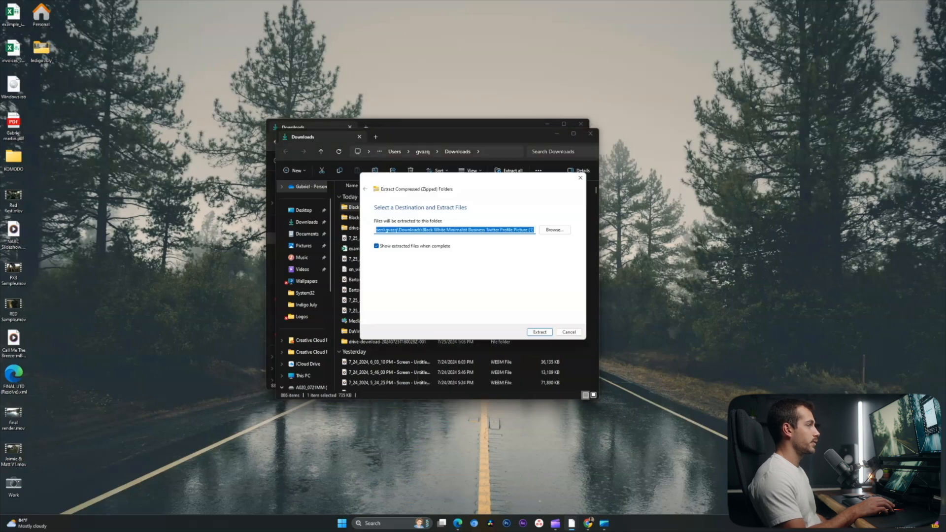
pyautogui.click(555, 230)
pyautogui.click(392, 268)
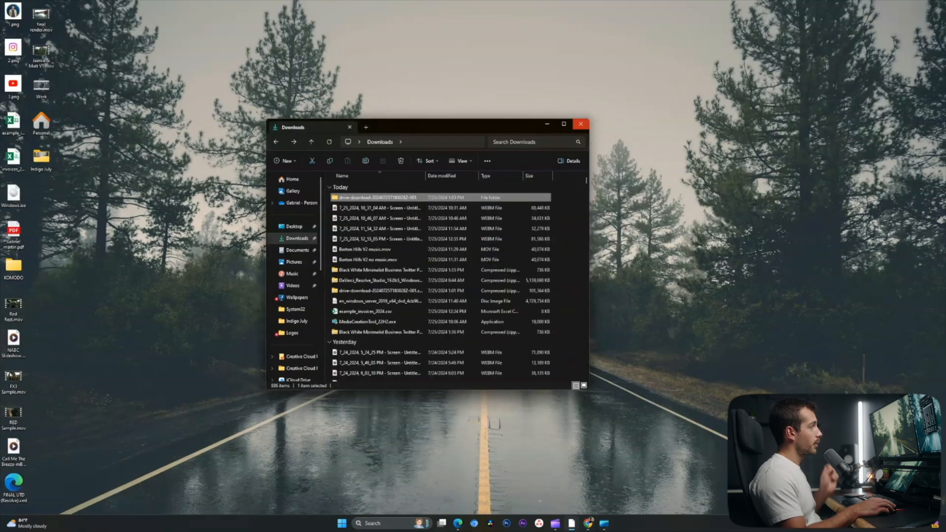
pyautogui.click(581, 124)
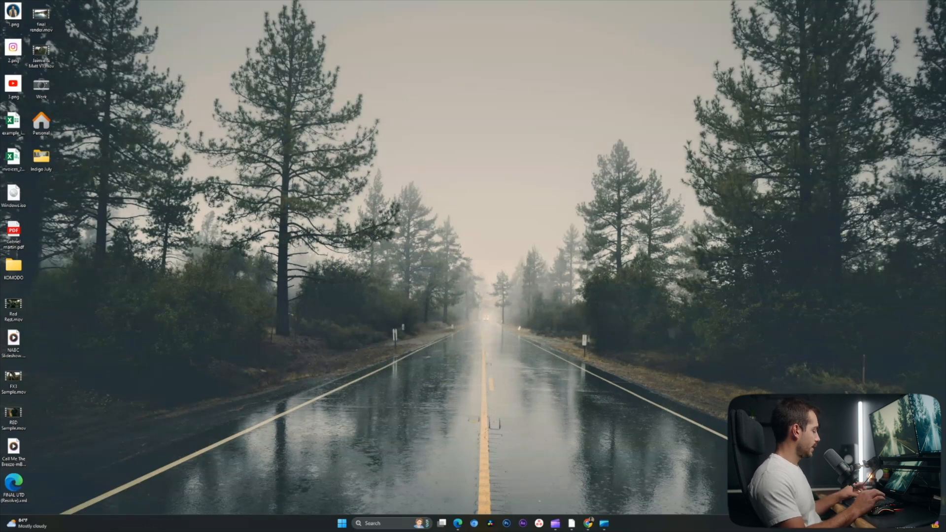
# - Launch Word from the Start search and create a blank document
pyautogui.press('super')
pyautogui.write('wor')
pyautogui.press('Return')
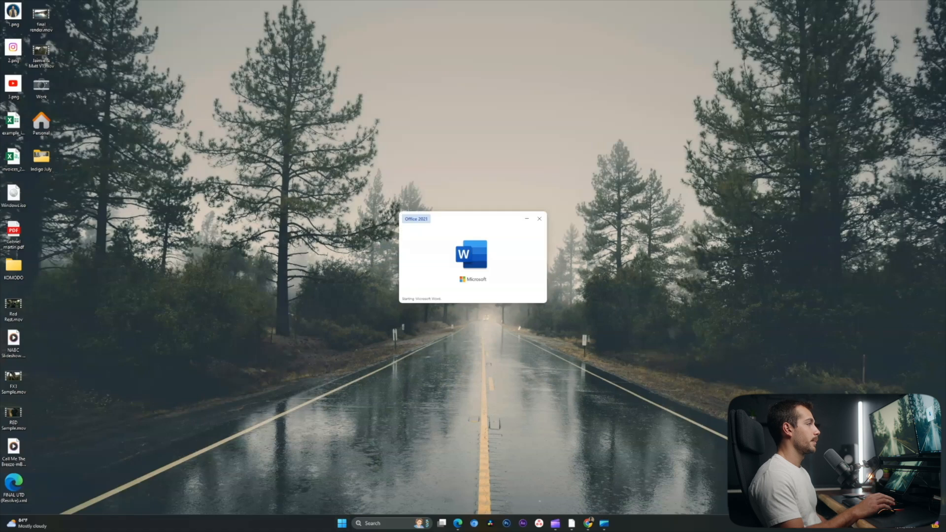
pyautogui.press('Return')
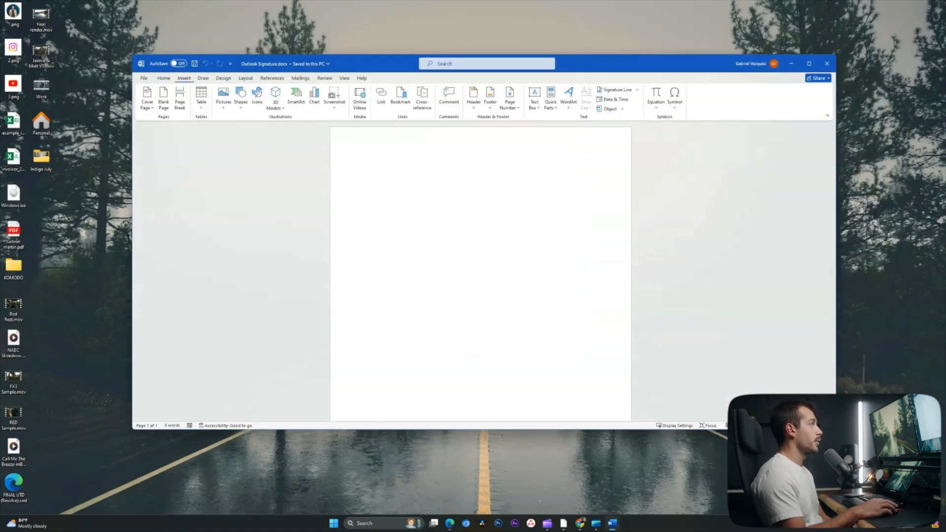
# - Insert a one-row, three-column table and narrow its middle column
pyautogui.click(201, 96)
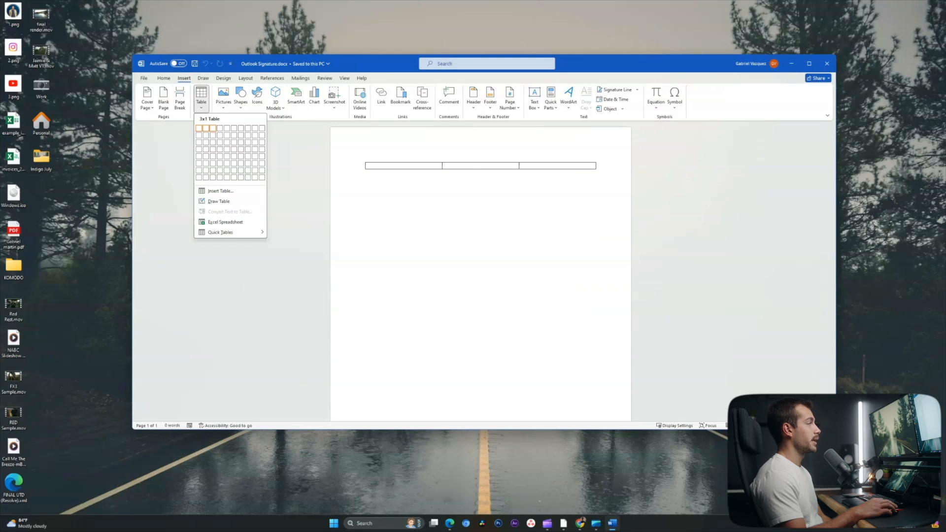
pyautogui.click(213, 128)
pyautogui.scroll(10, 480, 170)
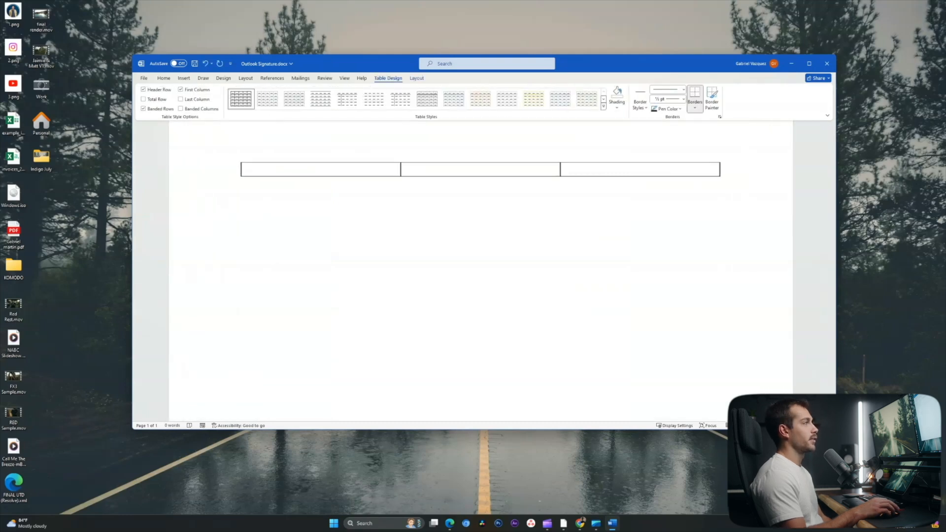
pyautogui.scroll(2, 481, 170)
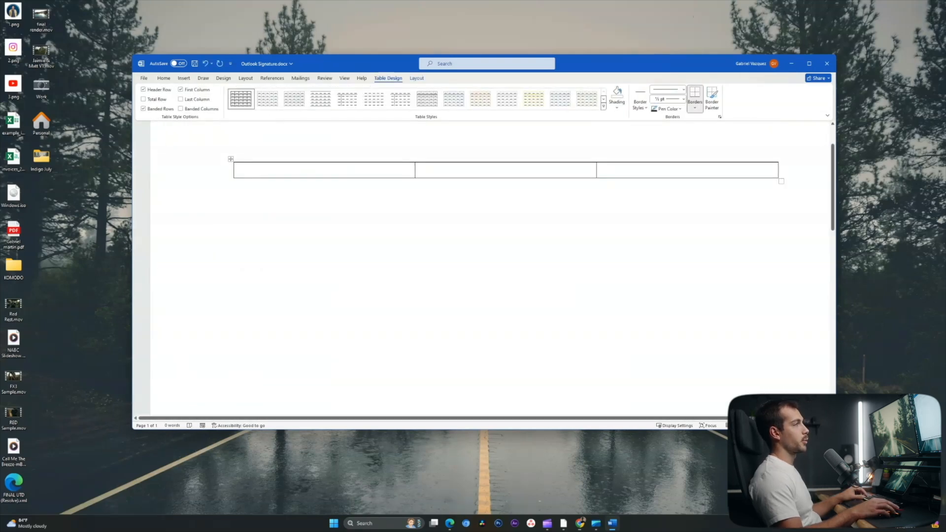
pyautogui.moveTo(596, 170); pyautogui.dragTo(438, 170)
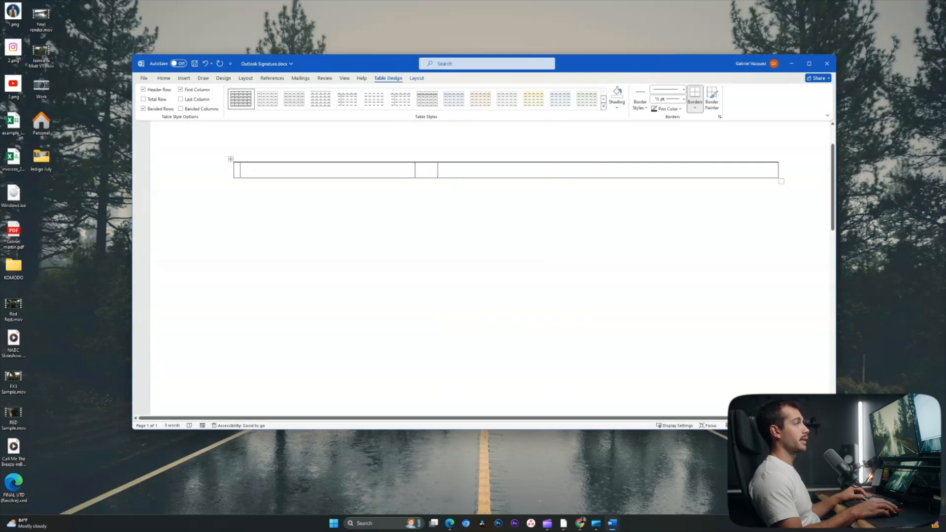
pyautogui.moveTo(415, 170); pyautogui.dragTo(392, 170)
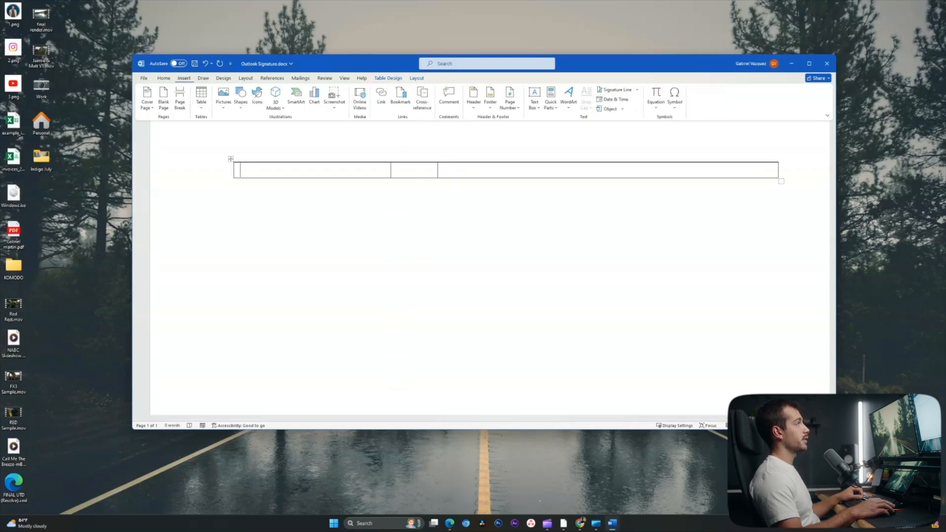
pyautogui.click(223, 99)
pyautogui.click(244, 130)
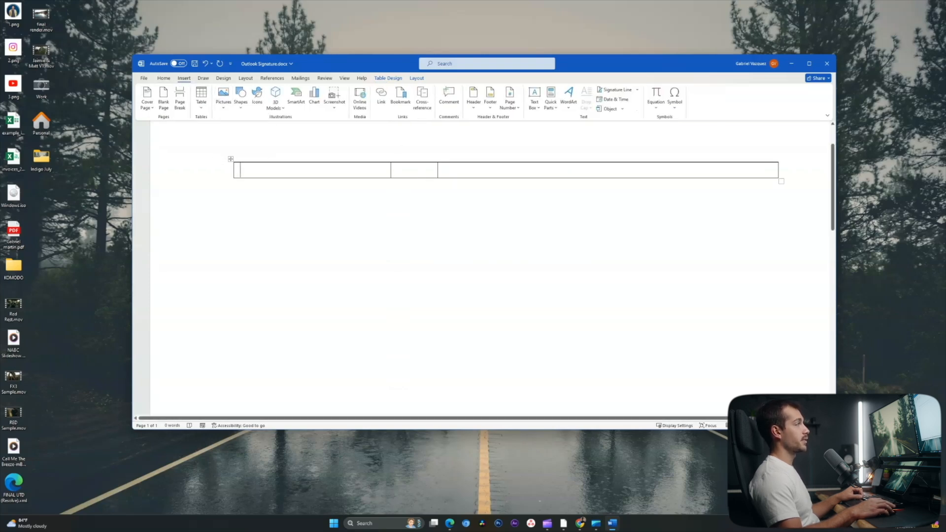
# - Insert headshot 1.png, list name, title and website in the third cell, and shrink the photo
pyautogui.doubleClick(384, 119)
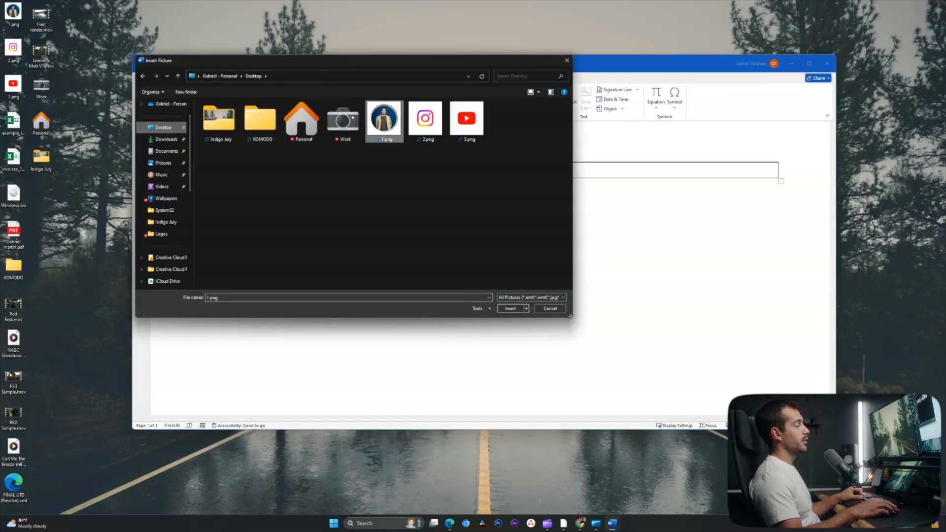
pyautogui.scroll(-5, 483, 271)
pyautogui.scroll(2, 483, 271)
pyautogui.click(567, 185)
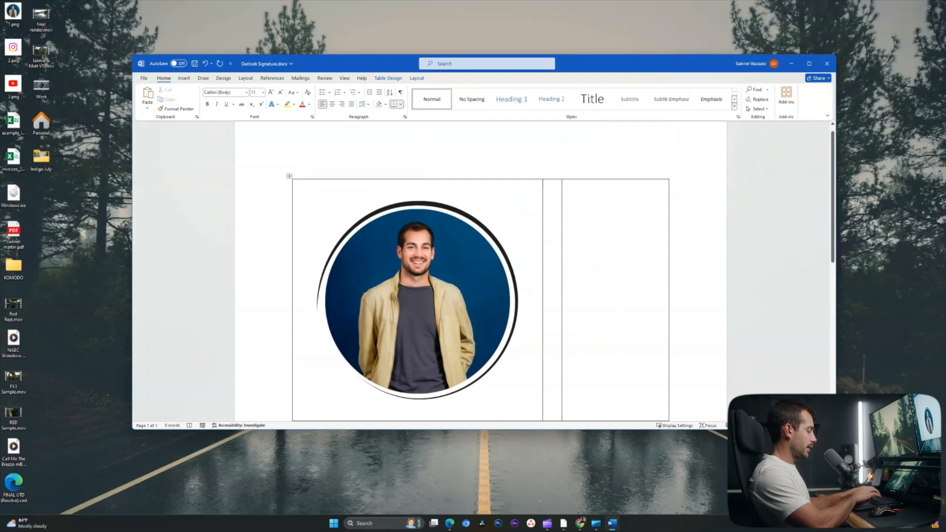
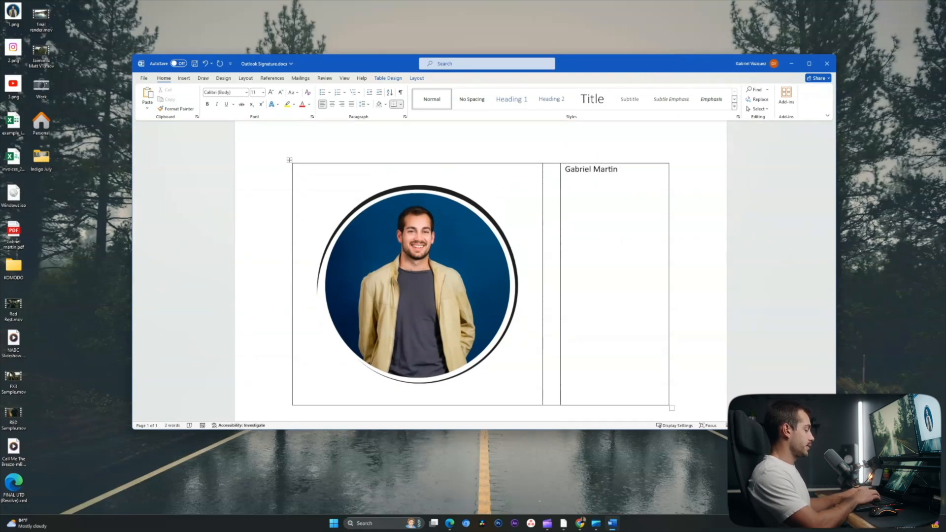
pyautogui.press('Return')
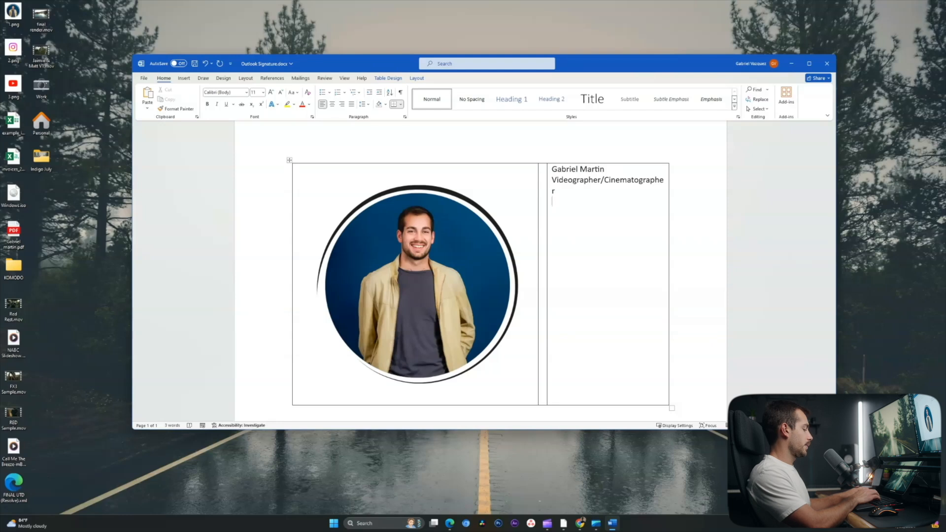
pyautogui.write('www.gabrielmartinfilms.com')
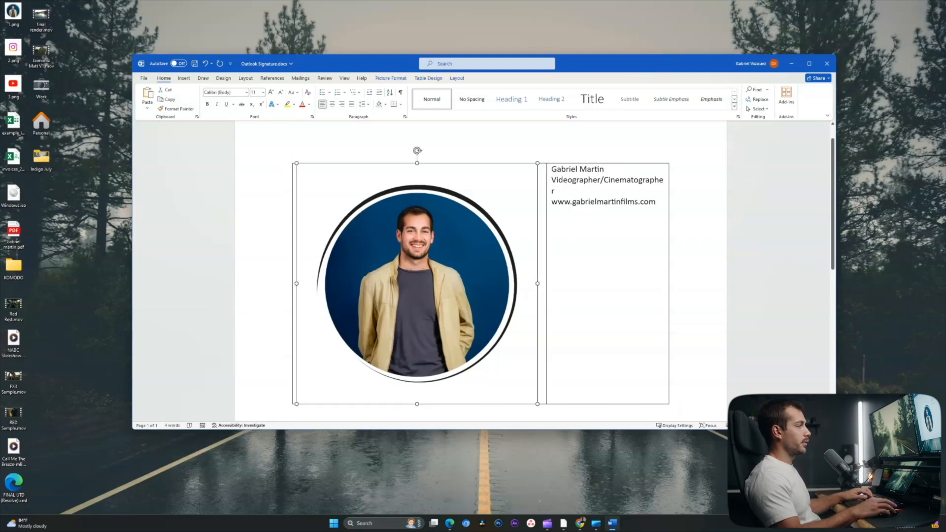
pyautogui.moveTo(538, 404); pyautogui.dragTo(394, 261)
# - Make the name line bold in Book Antiqua
pyautogui.tripleClick(492, 169)
pyautogui.click(492, 169)
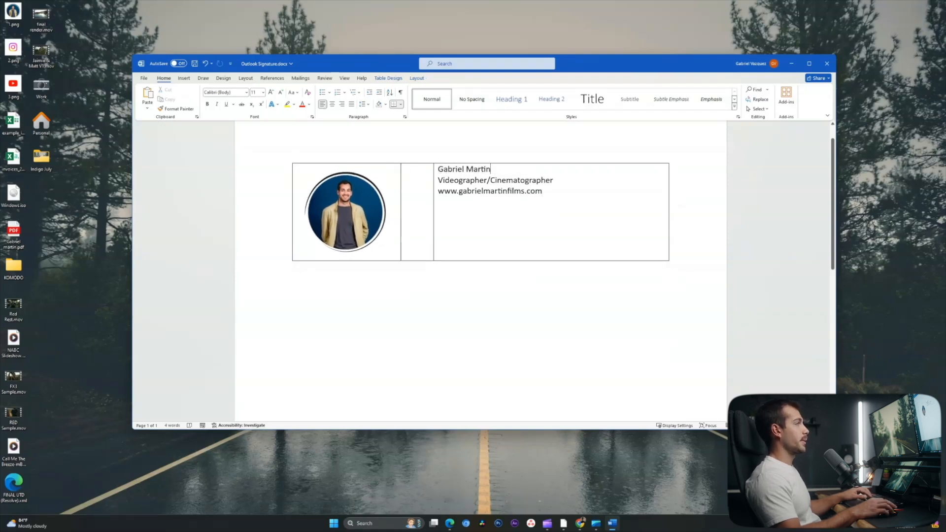
pyautogui.doubleClick(479, 169)
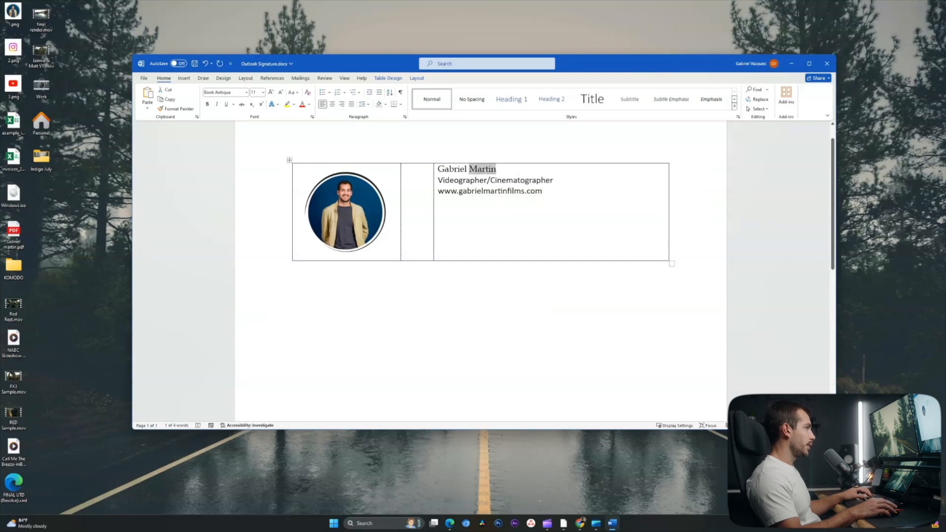
pyautogui.tripleClick(479, 169)
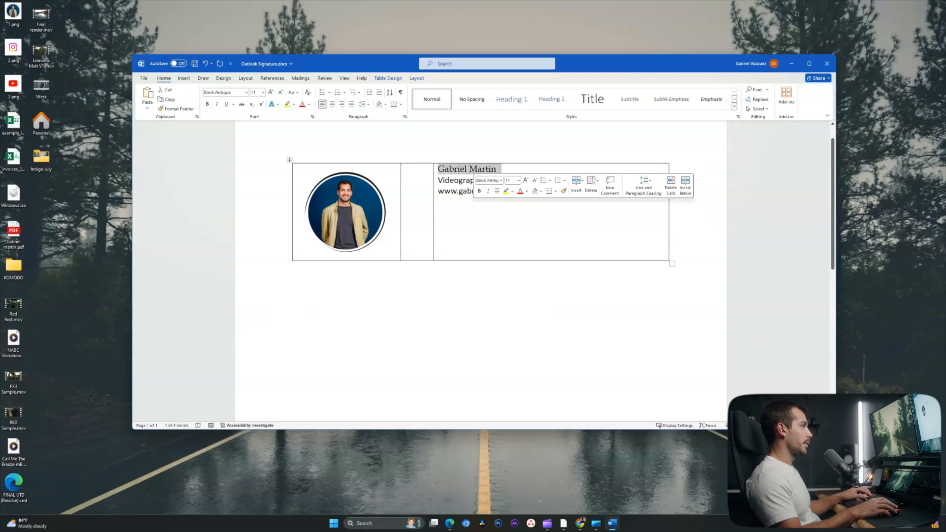
# - Italicise the job title in a serif font and add 'Austin, TX' on the line below
pyautogui.tripleClick(507, 180)
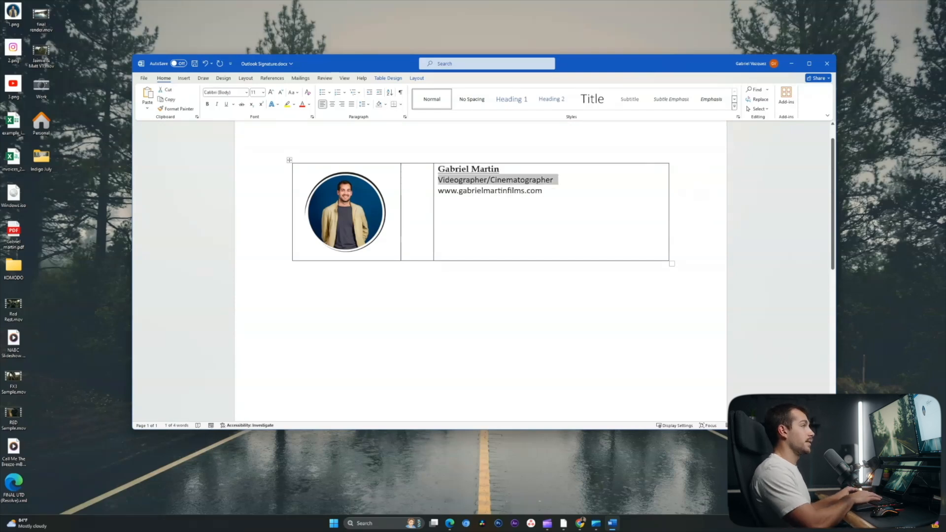
pyautogui.hotkey('ctrl', 'i')
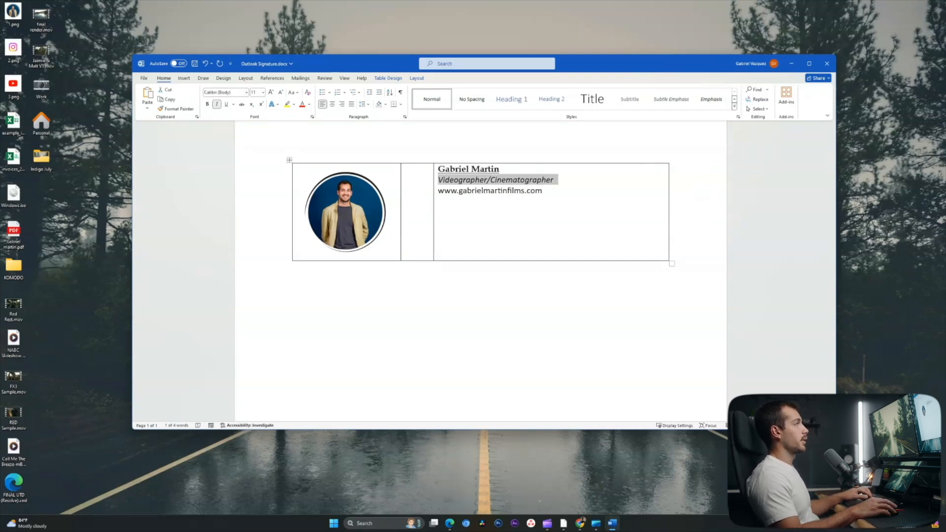
pyautogui.click(247, 93)
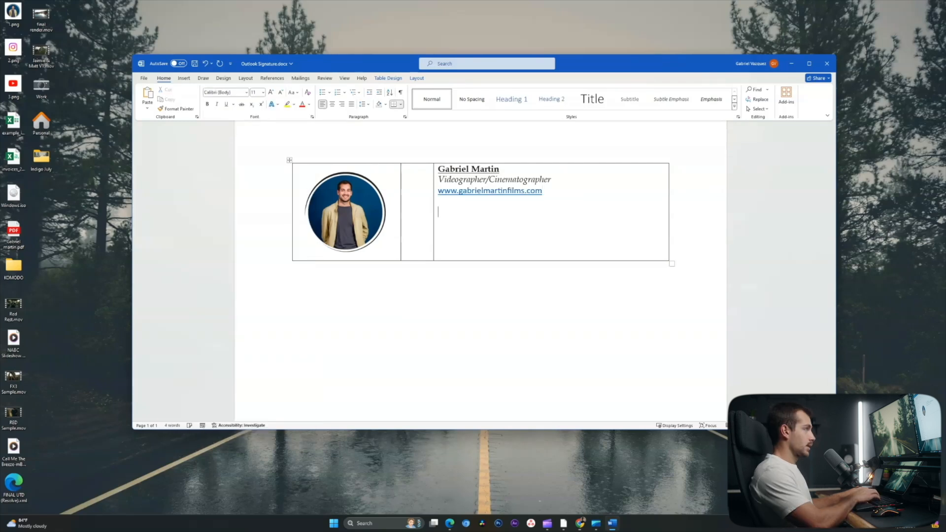
pyautogui.write('Austin, TX')
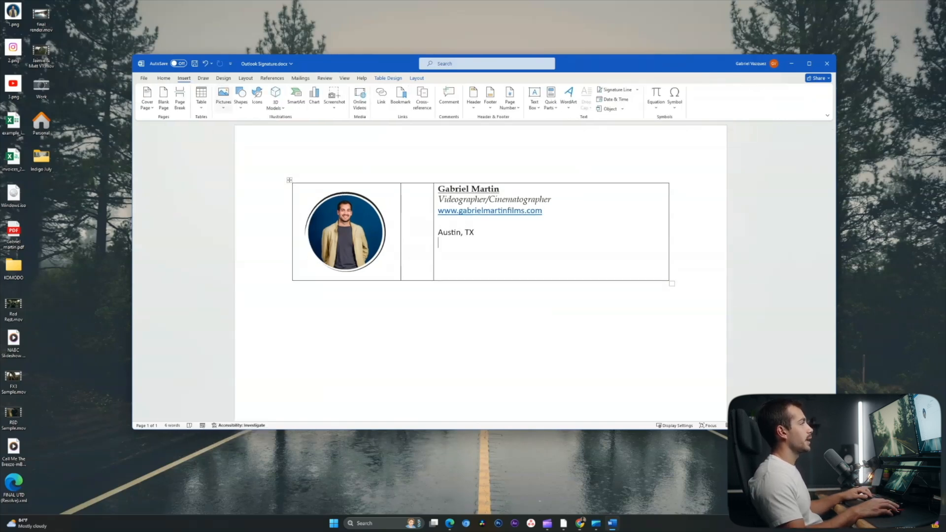
# - Insert the Instagram and YouTube icon images, including 3.png, below Austin, TX
pyautogui.click(223, 96)
pyautogui.click(247, 129)
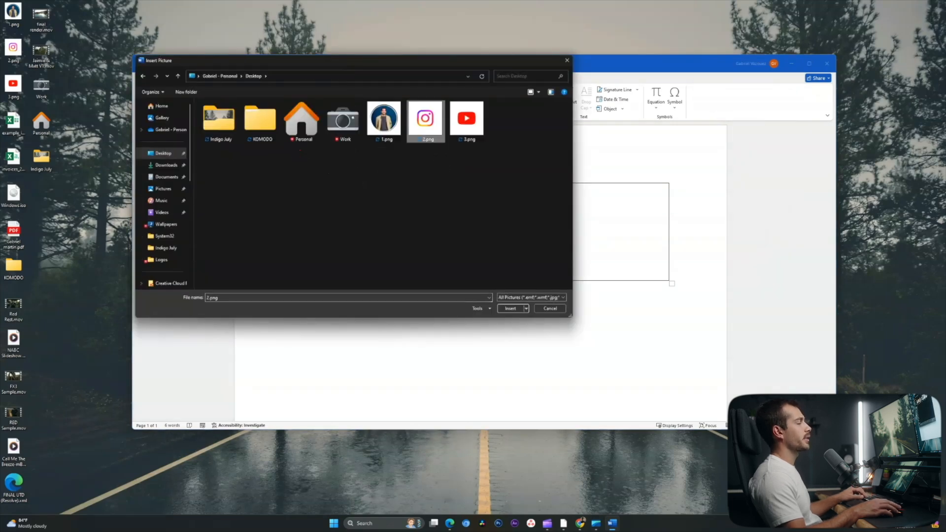
pyautogui.keyDown('ctrl'); pyautogui.click(467, 120); pyautogui.keyUp('ctrl')
pyautogui.click(511, 308)
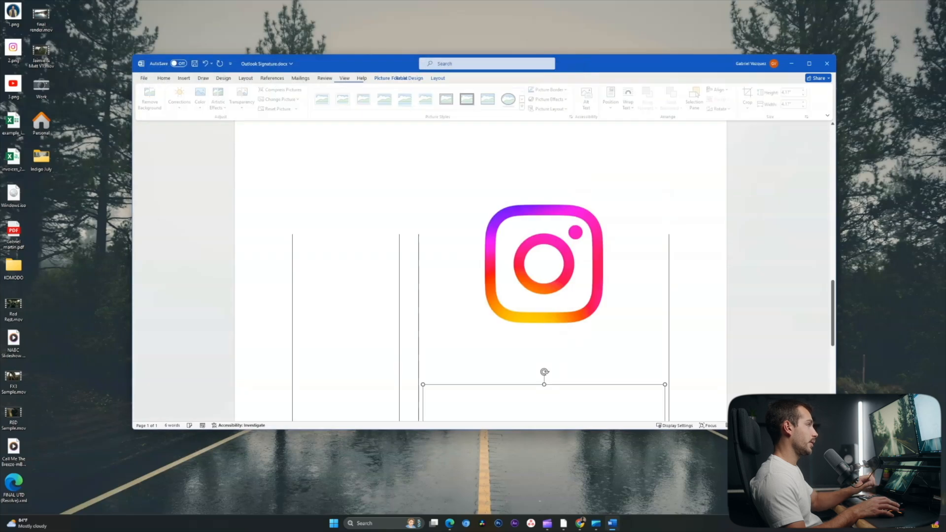
pyautogui.scroll(8, 480, 271)
pyautogui.scroll(2, 480, 271)
pyautogui.scroll(-10, 480, 271)
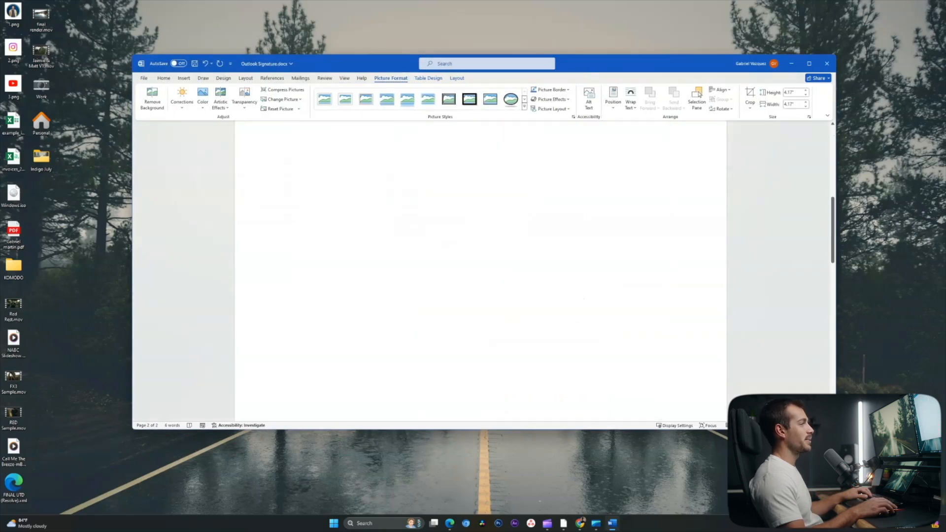
# - Scale the Instagram icon to 10% height with aspect ratio locked, then do the YouTube icon
pyautogui.rightClick(518, 329)
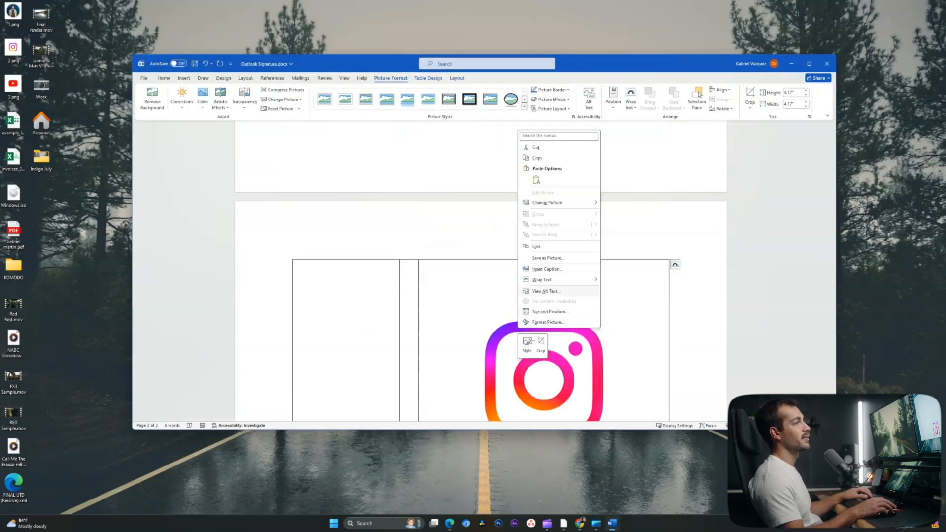
pyautogui.click(550, 311)
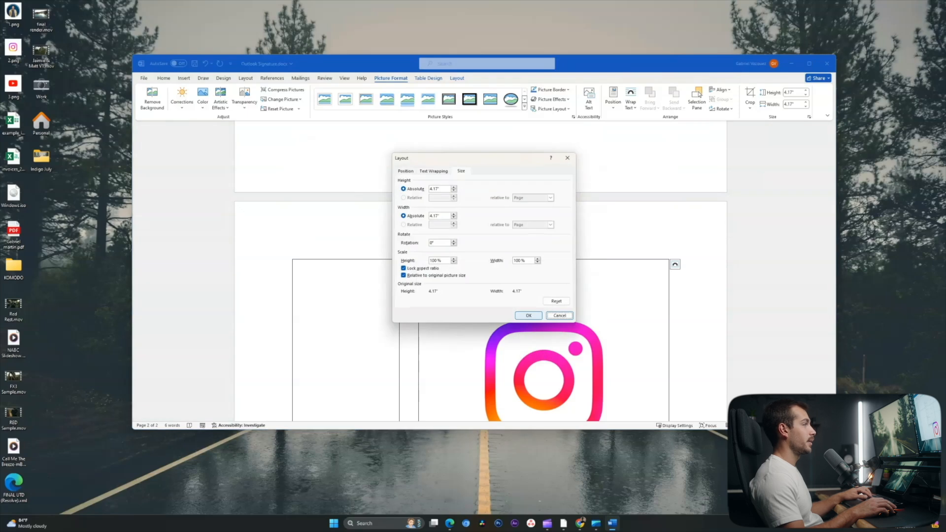
pyautogui.click(434, 260)
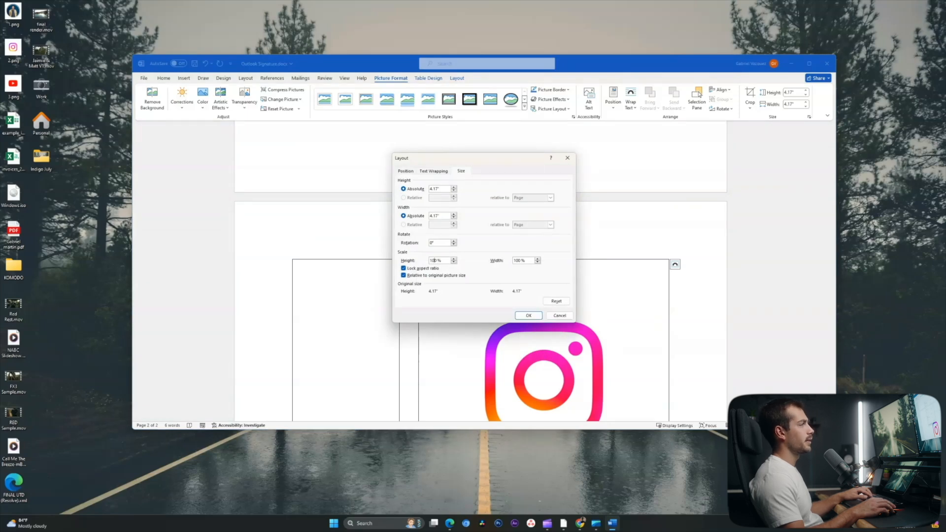
pyautogui.press('Delete')
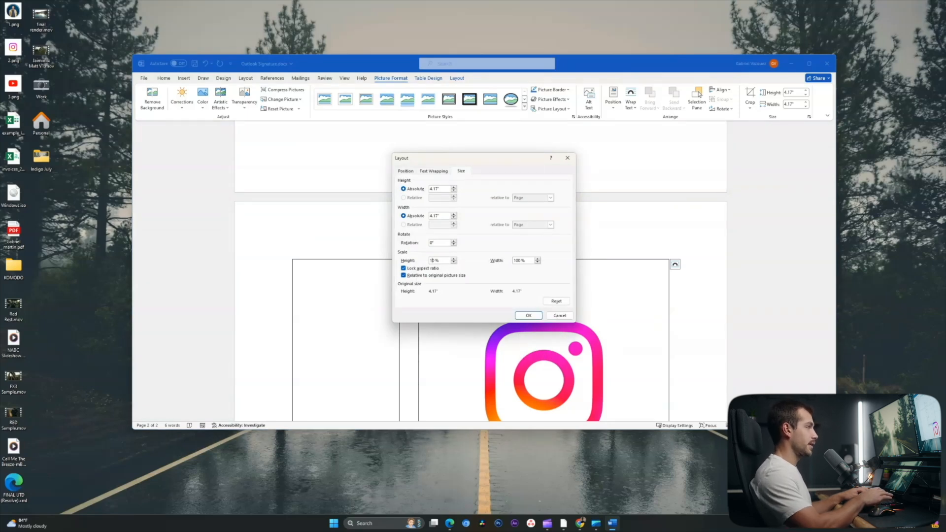
pyautogui.press('Return')
pyautogui.rightClick(547, 277)
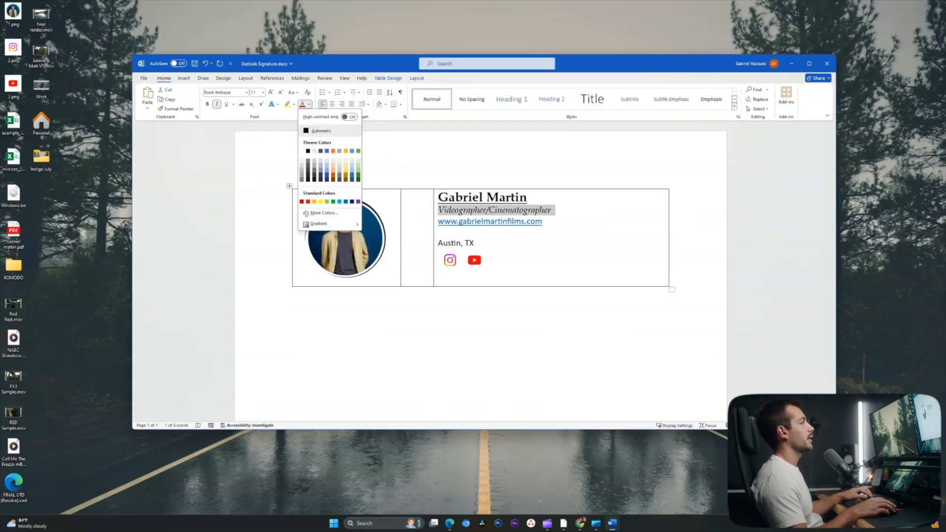
# - Set the Videographer/Cinematographer subtitle to a custom grey font colour, then deselect to check it
pyautogui.click(324, 213)
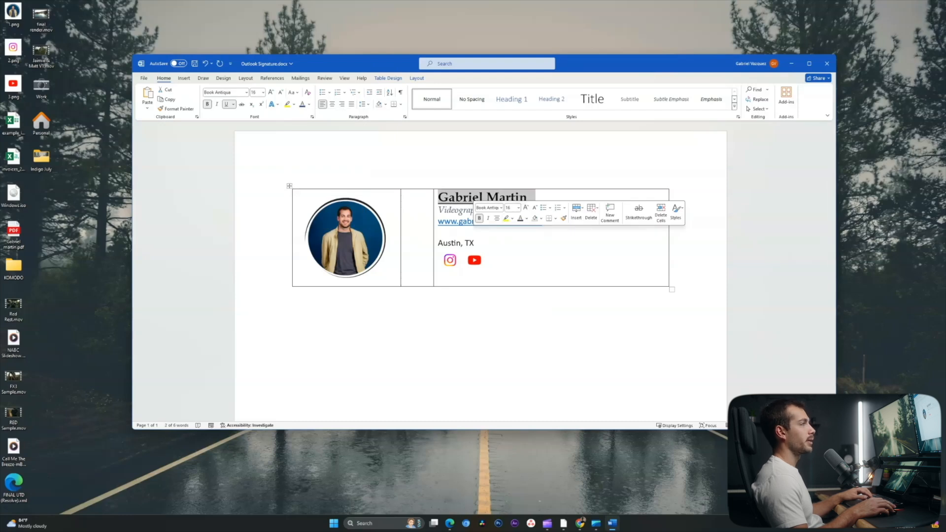
pyautogui.click(523, 250)
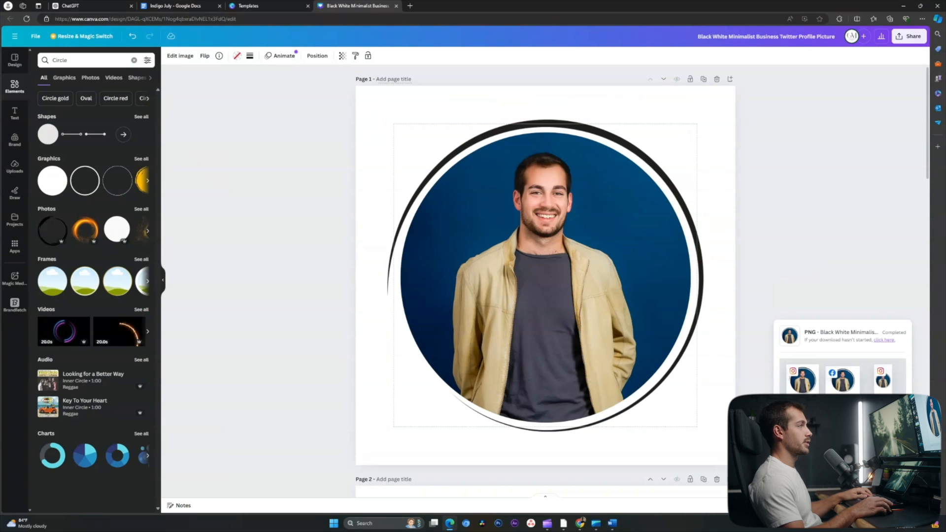
# - Link the Instagram icon to the Instagram profile page's address
pyautogui.click(410, 6)
pyautogui.write('insta')
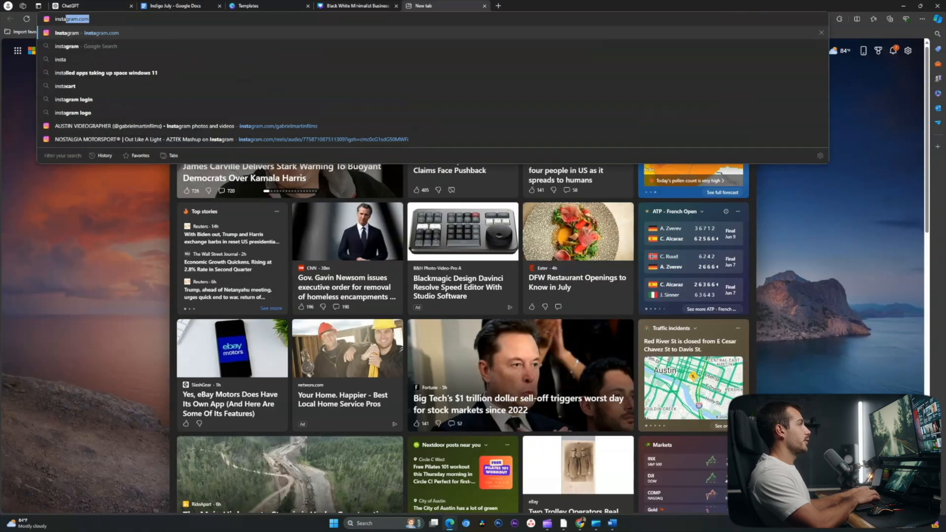
pyautogui.click(246, 127)
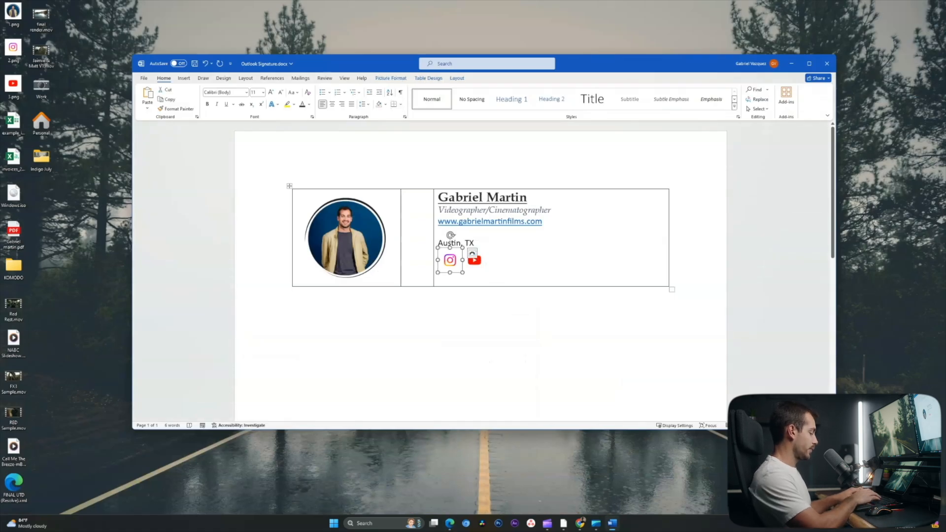
pyautogui.hotkey('ctrl', 'k')
pyautogui.write('https://www.instagram.com/gabrielmartinfilms/')
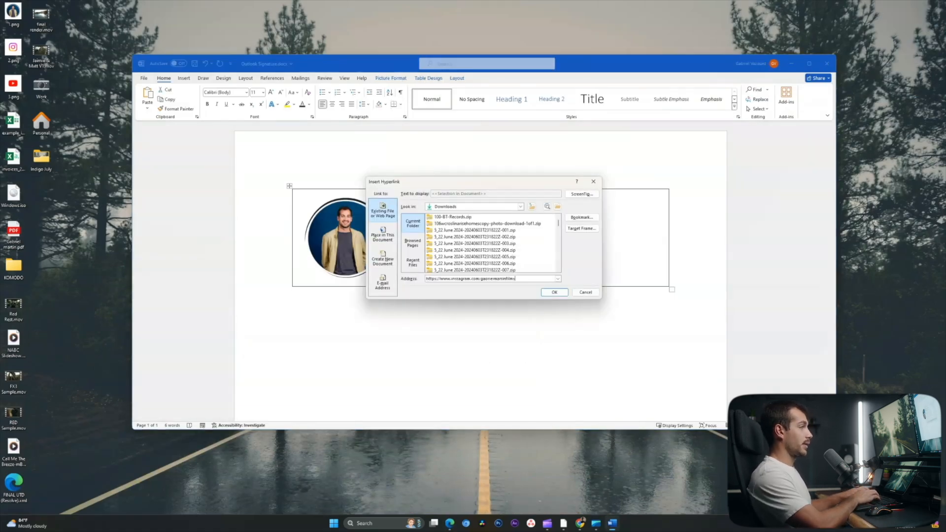
pyautogui.press('Return')
pyautogui.click(512, 261)
# - Link the YouTube icon to the YouTube channel's address
pyautogui.click(475, 261)
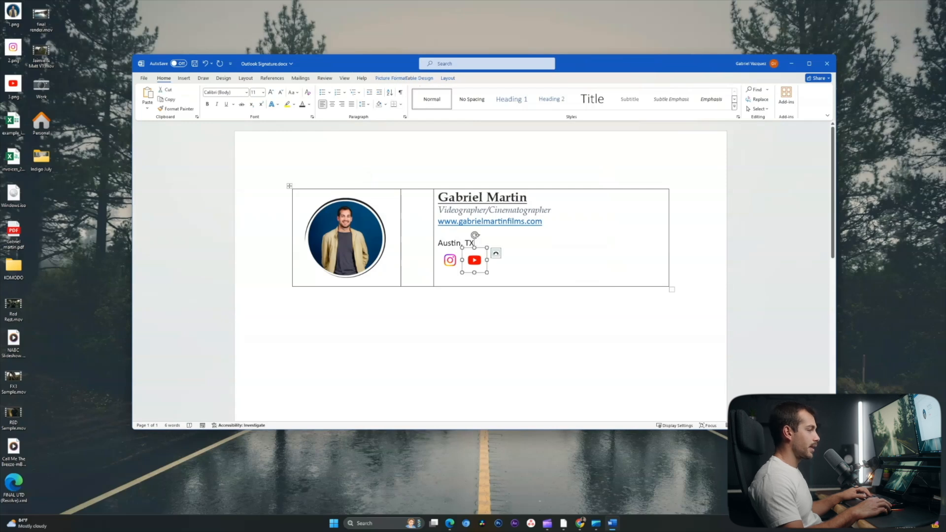
pyautogui.click(450, 523)
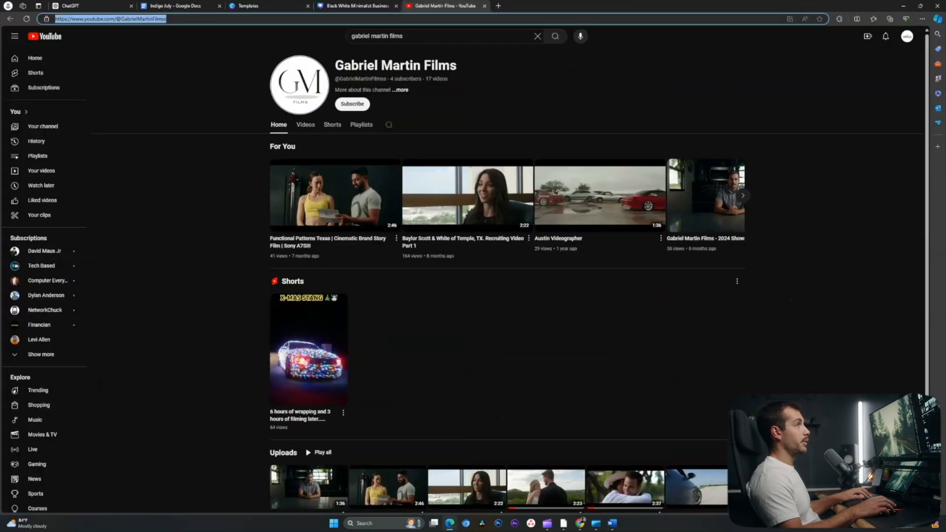
pyautogui.click(903, 5)
pyautogui.hotkey('ctrl', 'k')
pyautogui.write('https://www.youtube.com/@GabrielMartinFilmss')
pyautogui.press('Return')
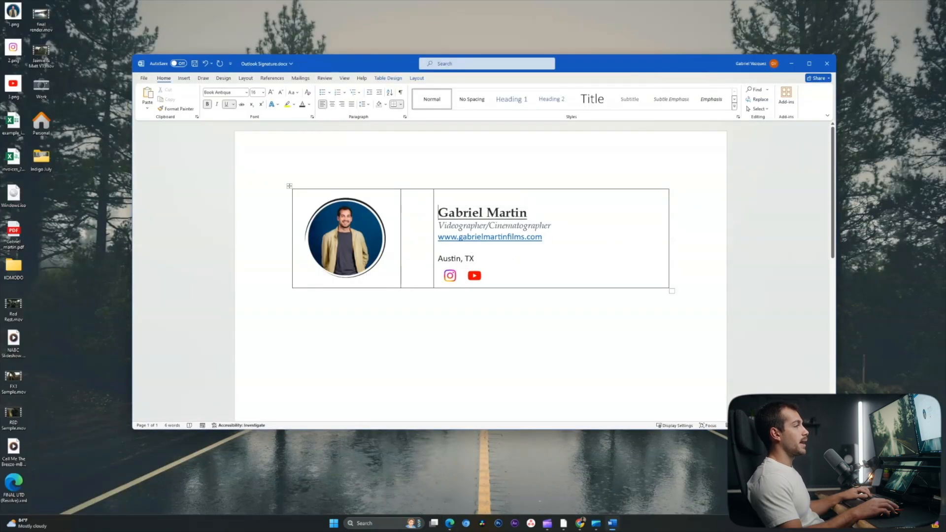
# - Select the signature table, minimise Word and launch Outlook from Windows search
pyautogui.click(290, 186)
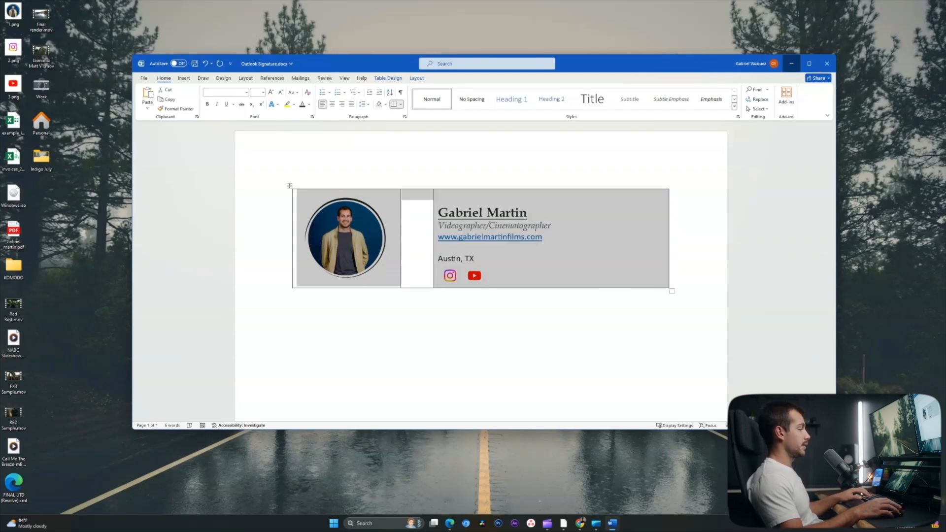
pyautogui.click(791, 63)
pyautogui.press('super')
pyautogui.write('outlook')
pyautogui.press('Return')
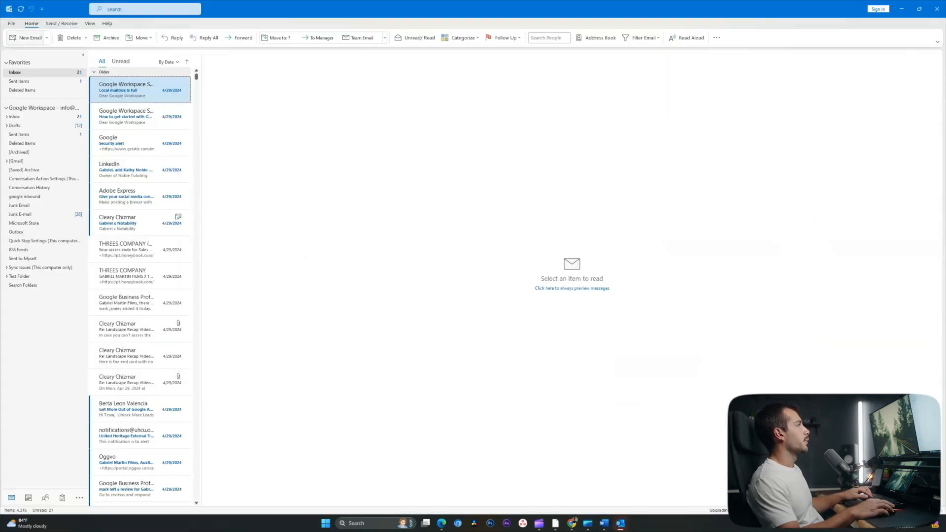
# - In Outlook Options > Mail > Signatures, create a new signature named with the owner's first name
pyautogui.press('Escape')
pyautogui.hotkey('alt', 'f')
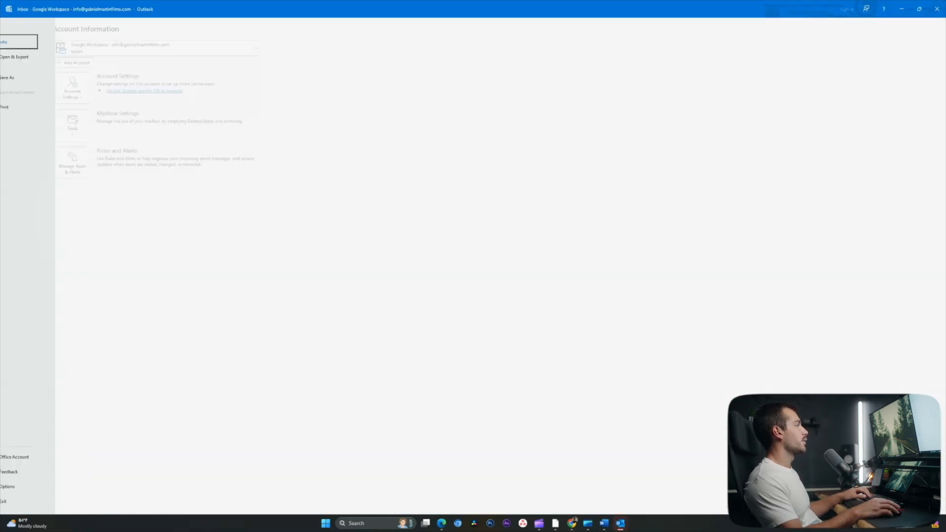
pyautogui.click(24, 486)
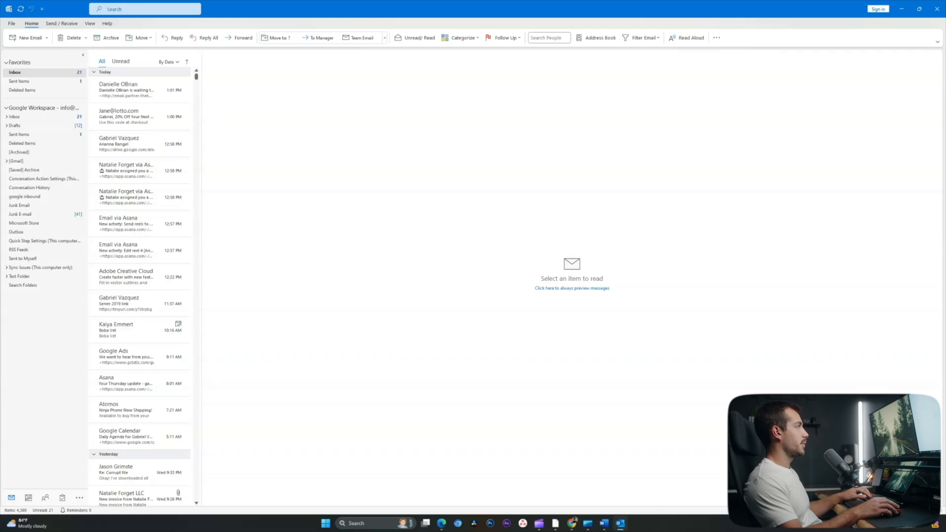
pyautogui.click(345, 160)
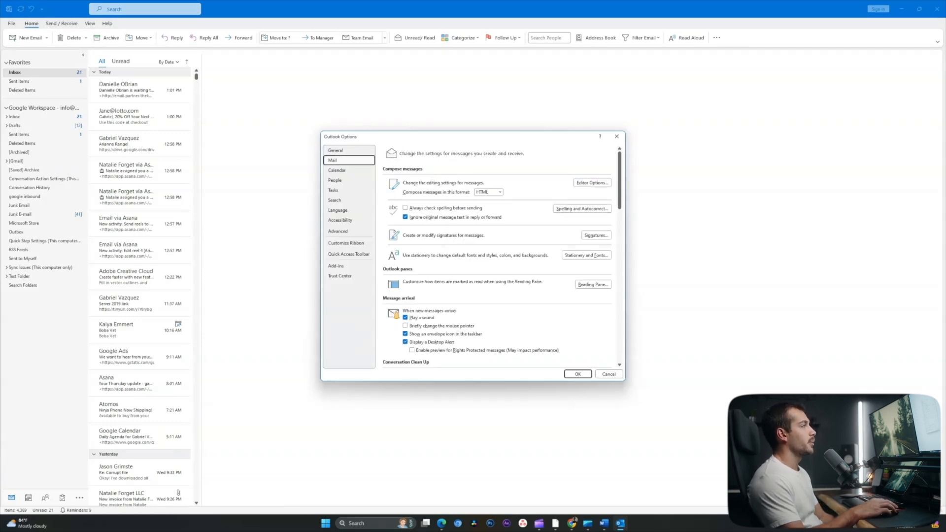
pyautogui.click(595, 235)
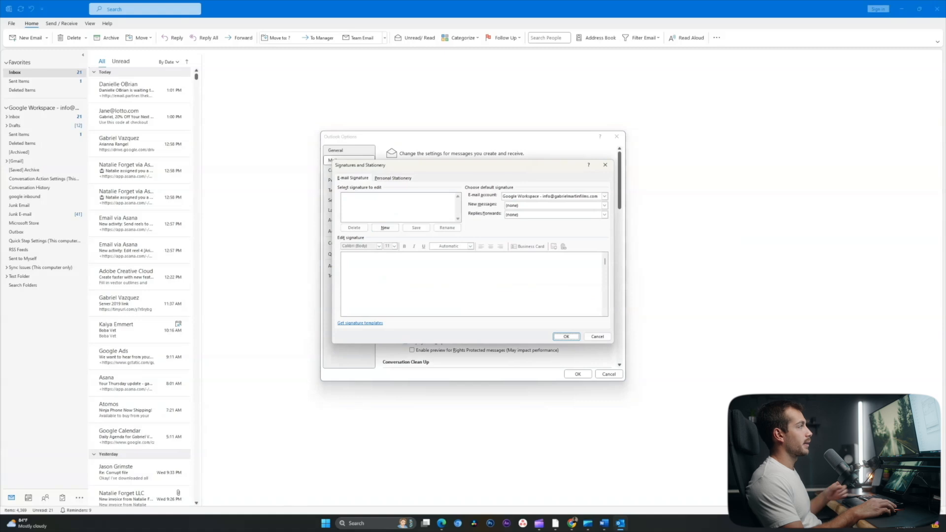
pyautogui.click(386, 228)
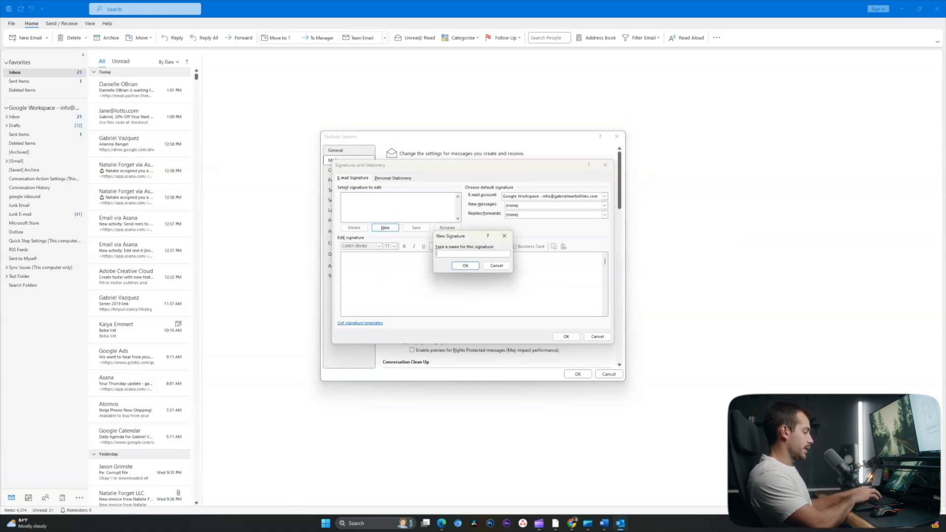
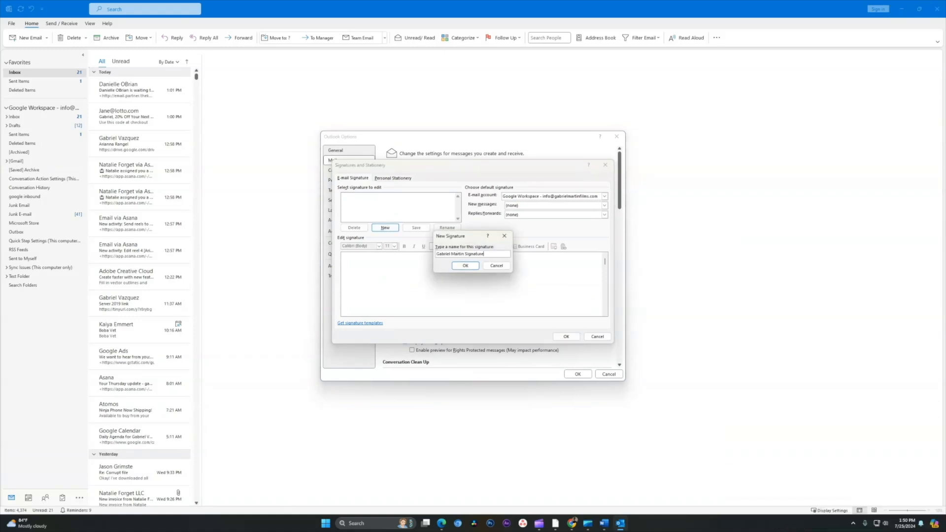
pyautogui.press('Return')
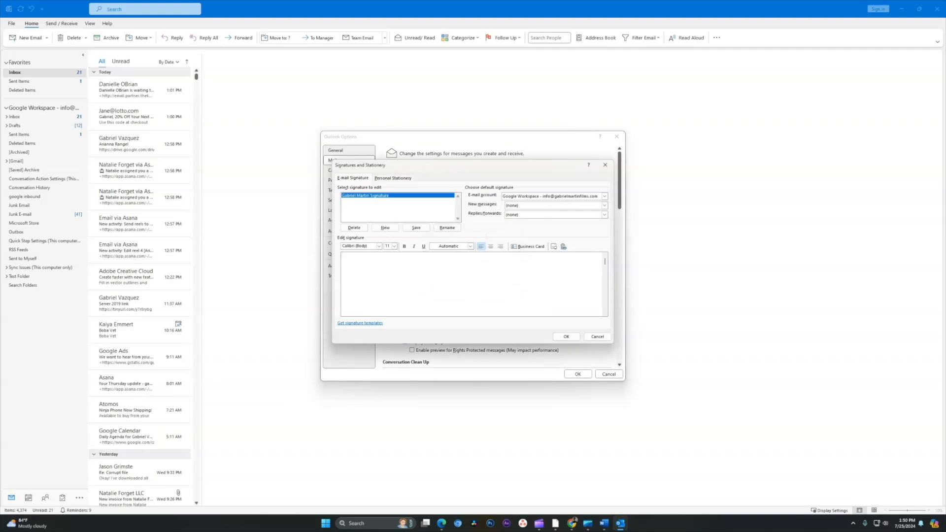
# - Paste the signature table and set its borders to No Border
pyautogui.hotkey('ctrl', 'v')
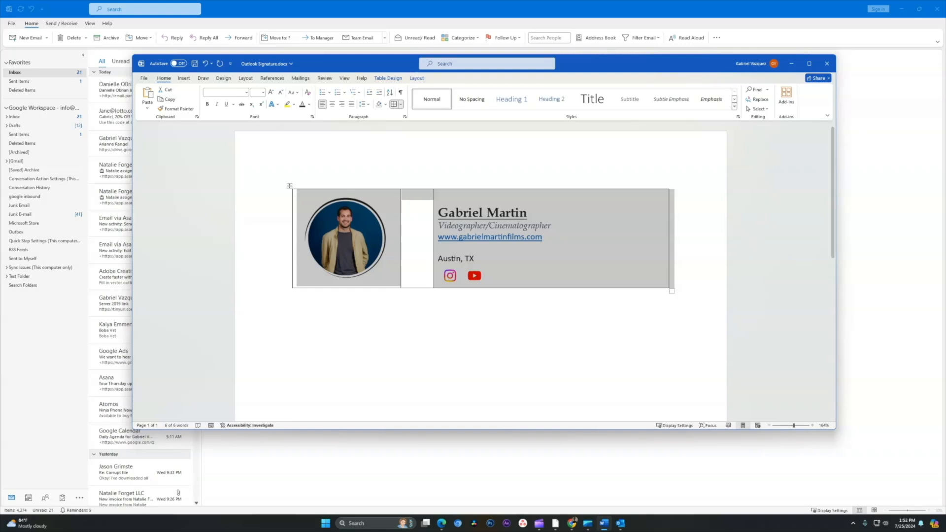
pyautogui.click(400, 104)
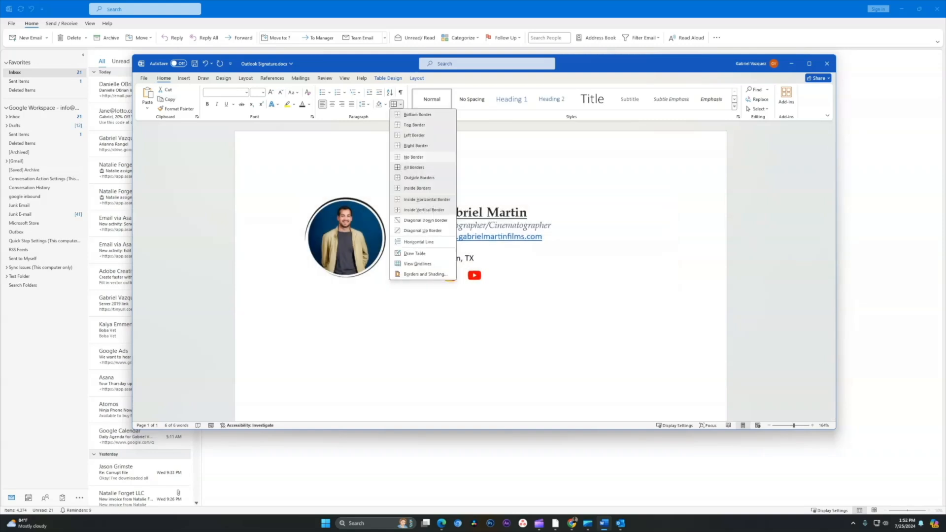
pyautogui.click(414, 157)
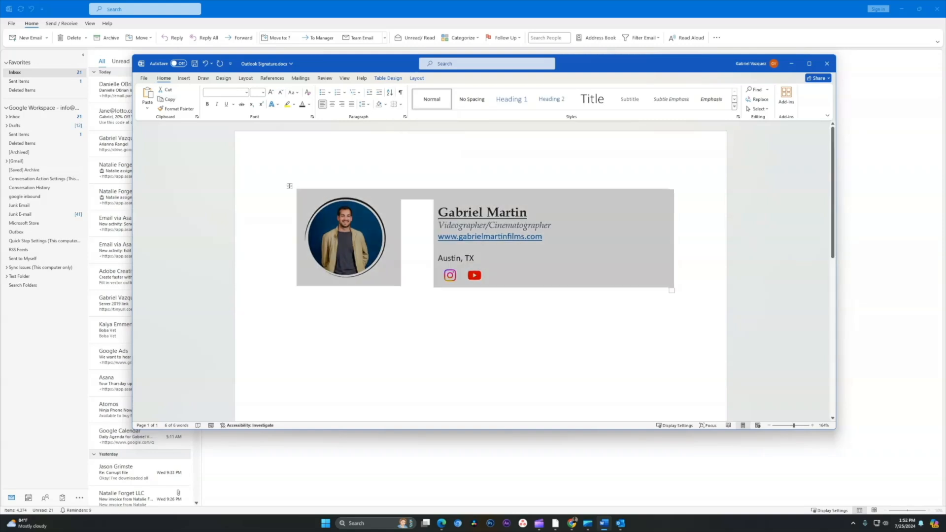
pyautogui.hotkey('alt', 'Tab')
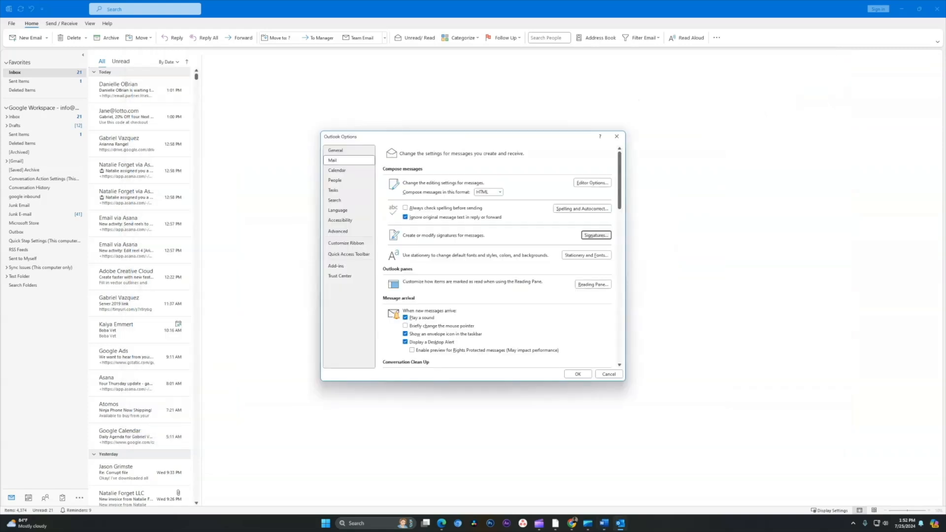
# - Paste the borderless table into the signature editor, save it, and make it the new-message default
pyautogui.press('Return')
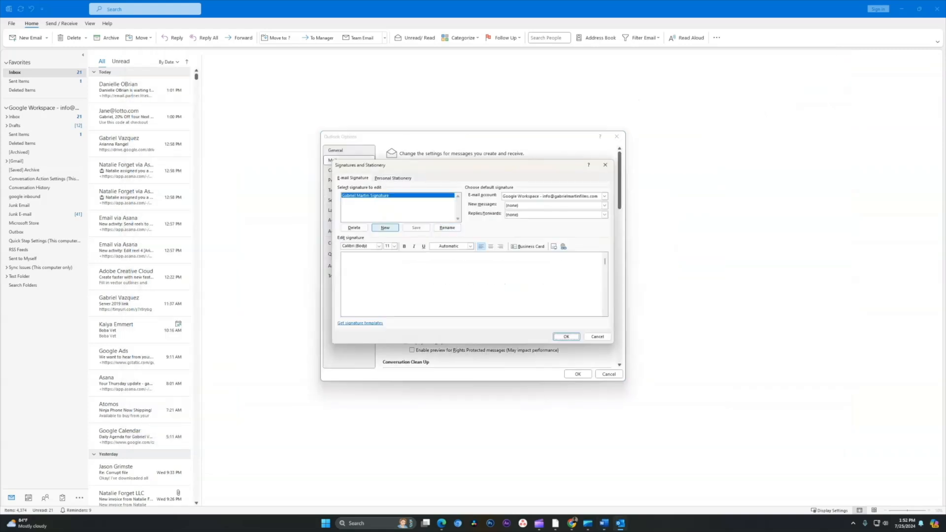
pyautogui.hotkey('ctrl', 'v')
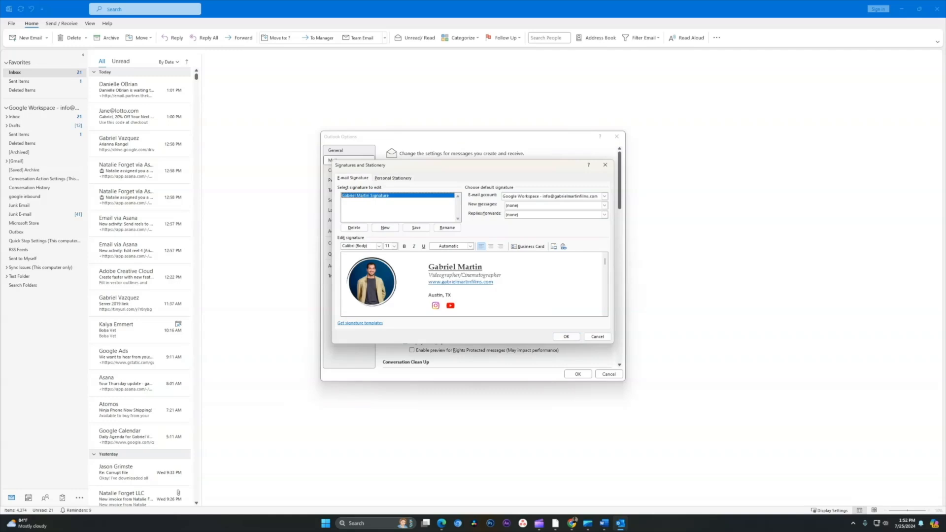
pyautogui.click(604, 206)
pyautogui.click(534, 218)
pyautogui.click(566, 336)
pyautogui.click(578, 374)
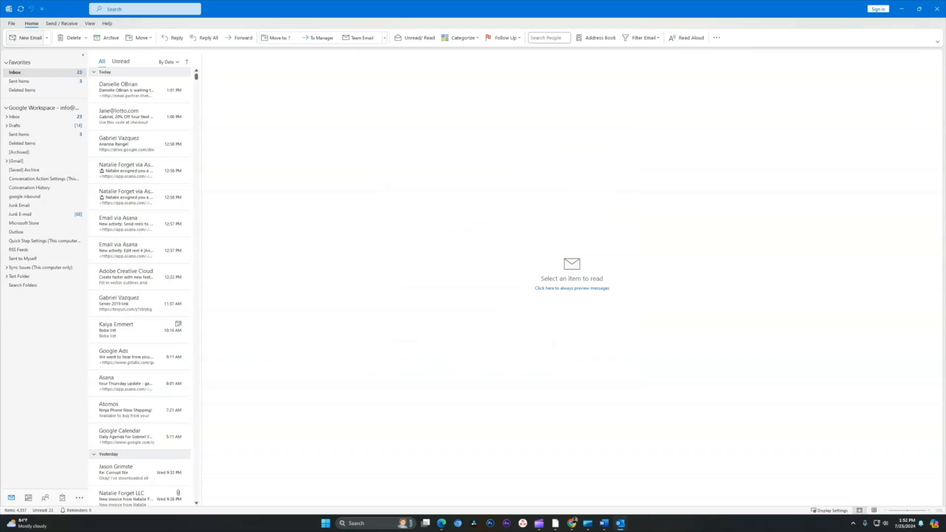
# - Start a new email and check the signature and its Instagram icon in the body
pyautogui.click(27, 38)
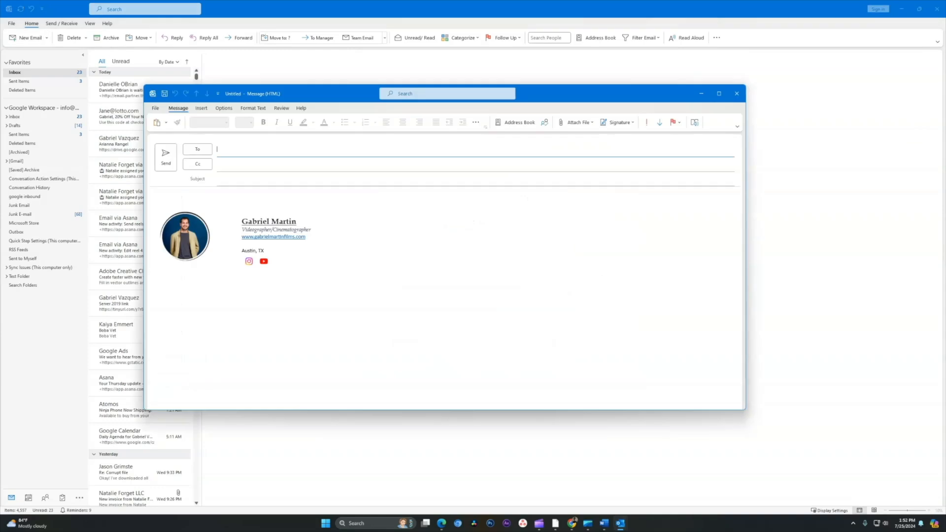
pyautogui.click(246, 281)
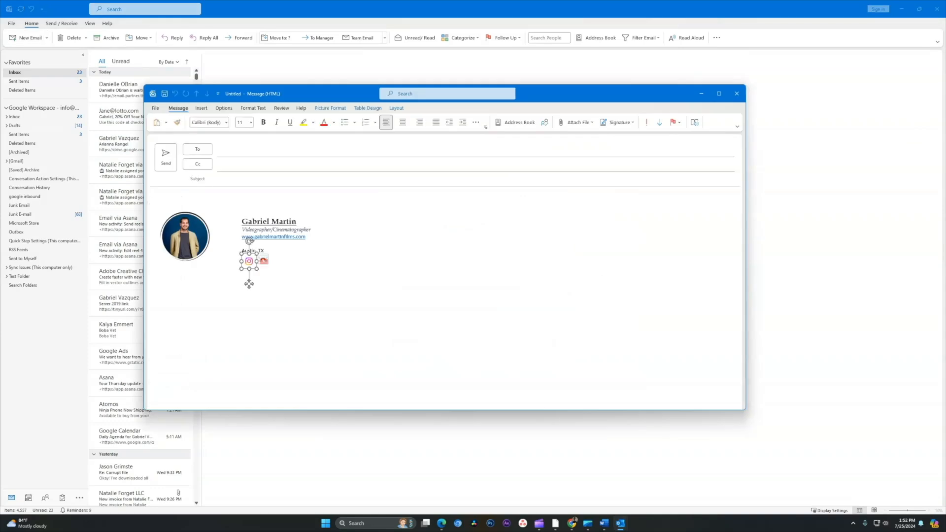
pyautogui.click(249, 261)
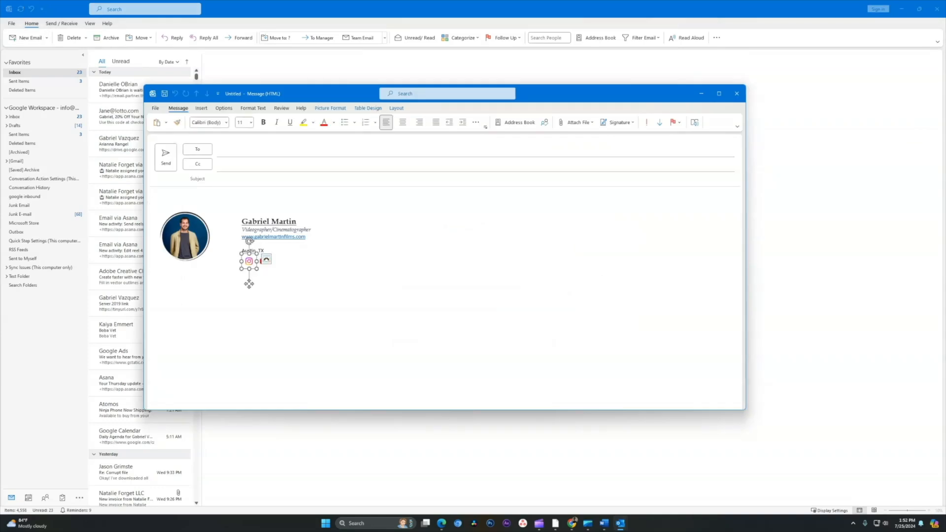